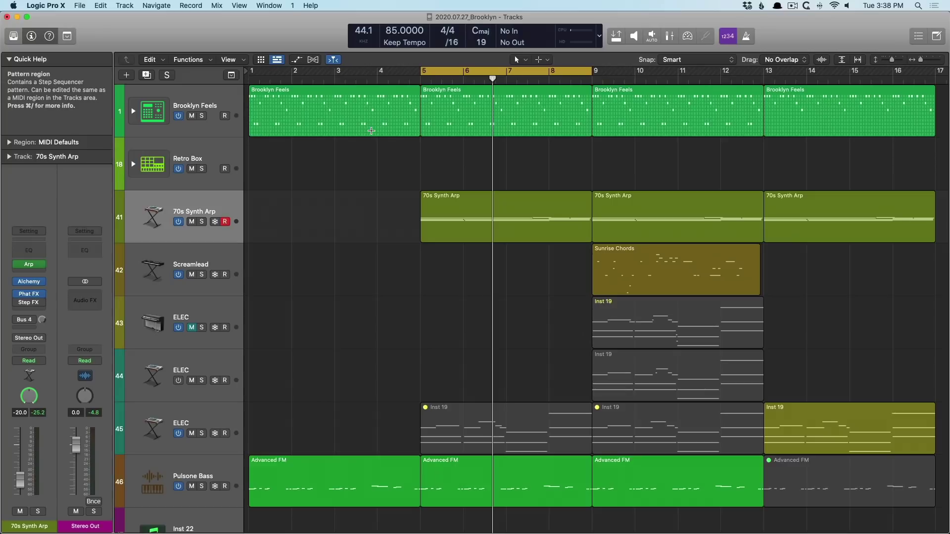
Step: Open the Mixer and hide the Track Notes component on the channel strips
{"action": "key", "text": "x"}
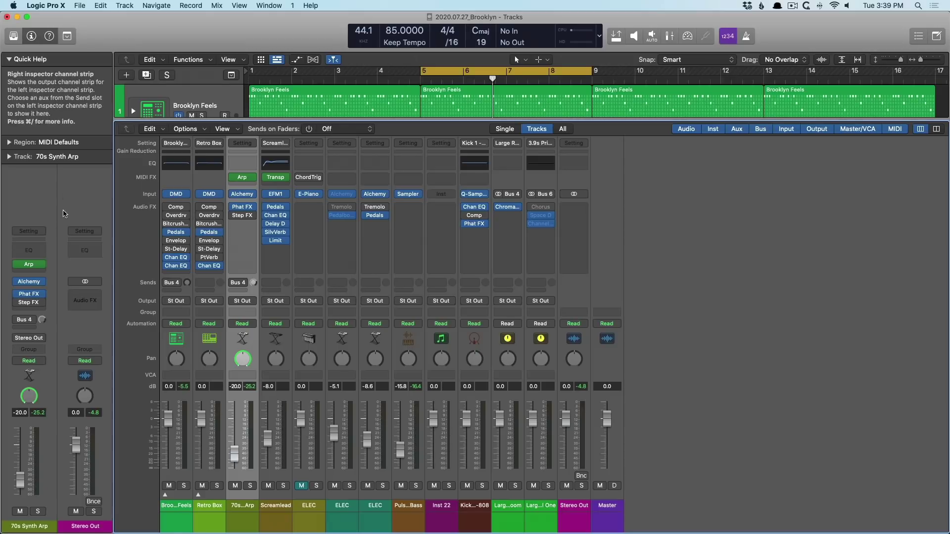
{"action": "right_click", "coordinate": [508, 179]}
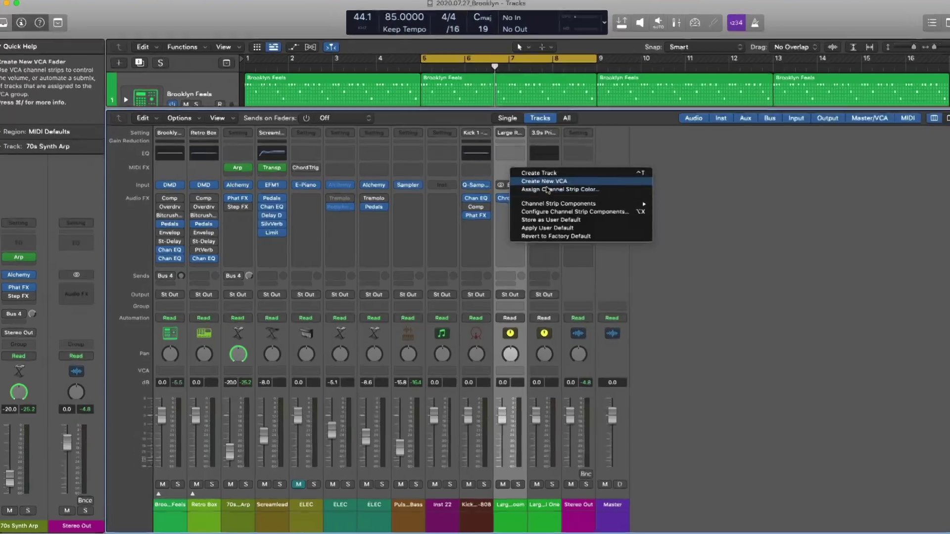
{"action": "mouse_move", "coordinate": [546, 213]}
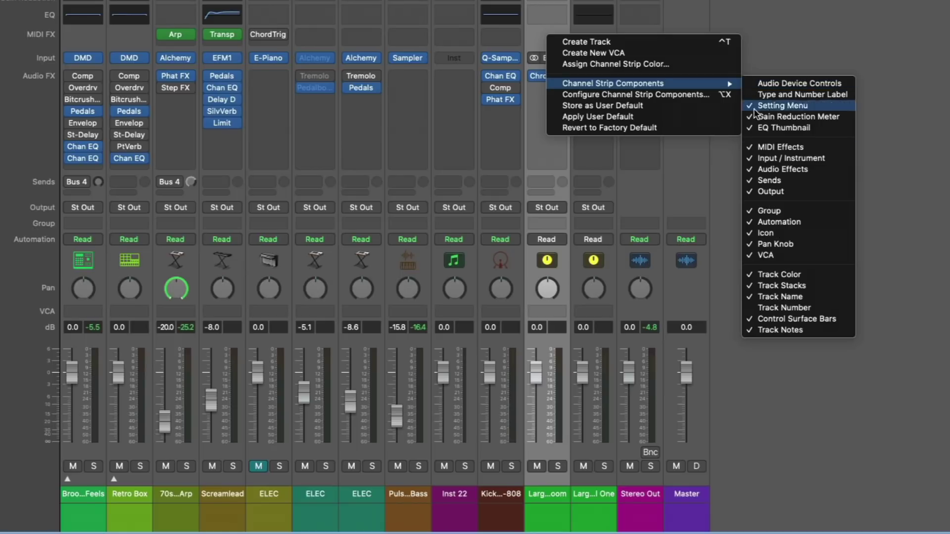
{"action": "left_click", "coordinate": [772, 328]}
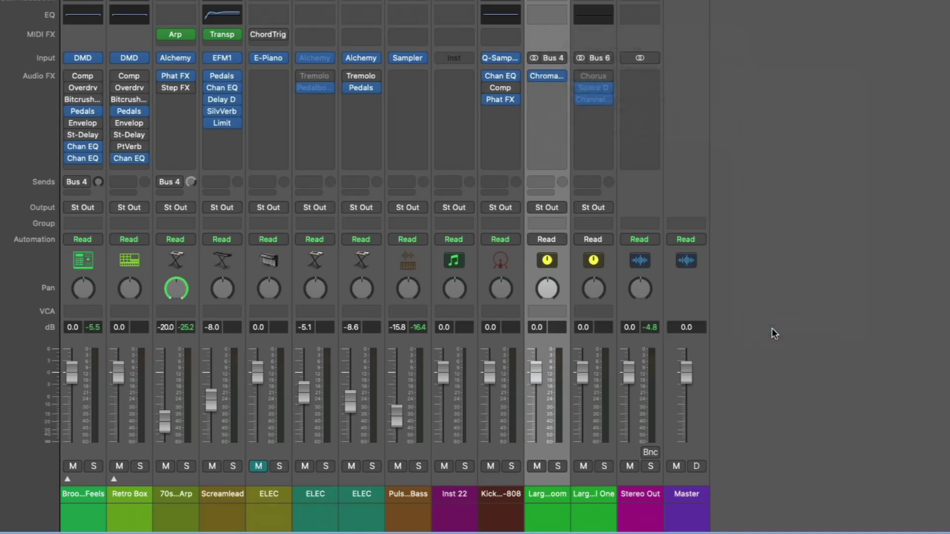
{"action": "right_click", "coordinate": [601, 61]}
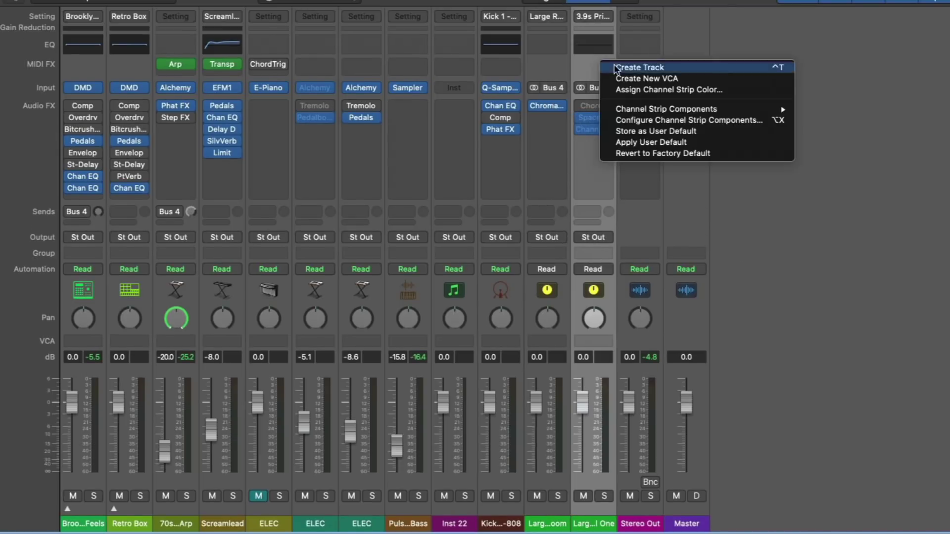
{"action": "left_click", "coordinate": [810, 47]}
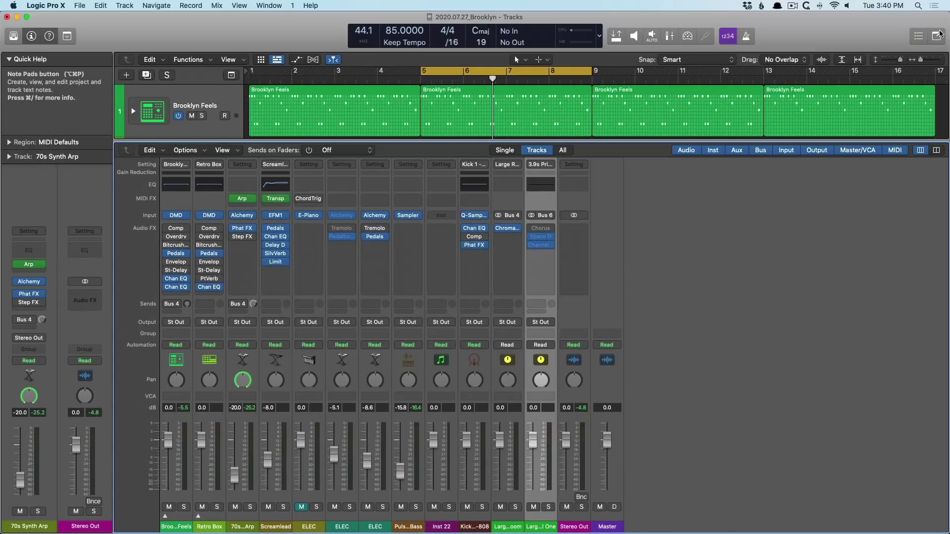
Step: Open the Note Pad and add the track note HELLO to the Brooklyn Feels track
{"action": "left_click", "coordinate": [937, 36]}
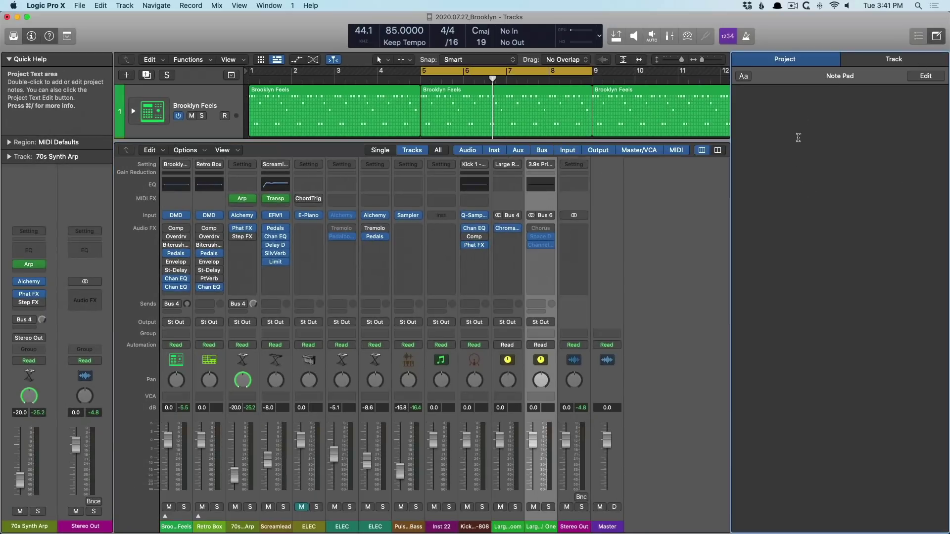
{"action": "left_click", "coordinate": [182, 519]}
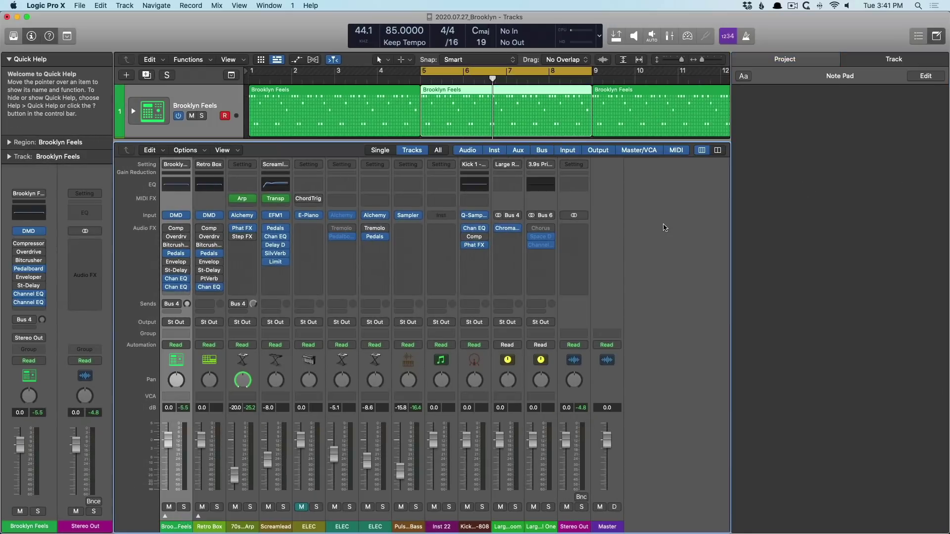
{"action": "left_click", "coordinate": [923, 75]}
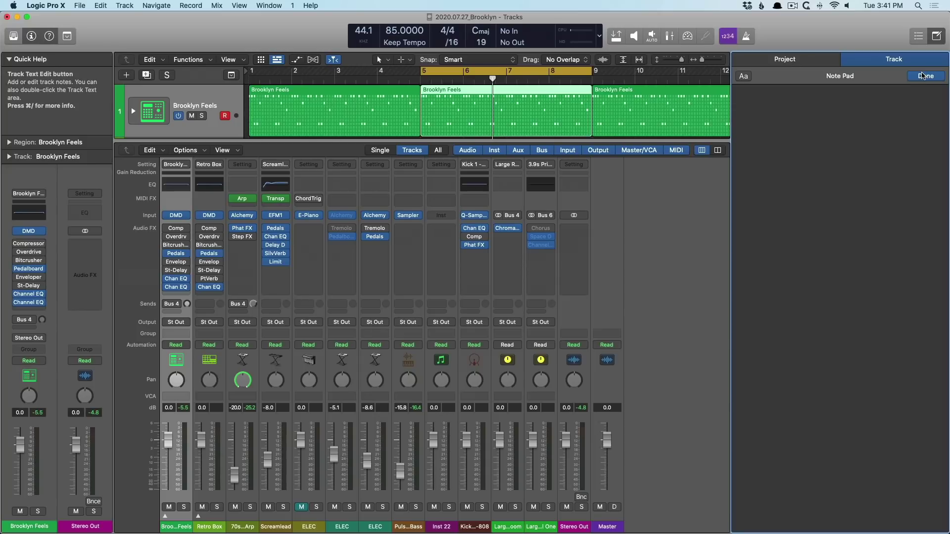
{"action": "type", "text": "HELLO"}
{"action": "left_click", "coordinate": [909, 77]}
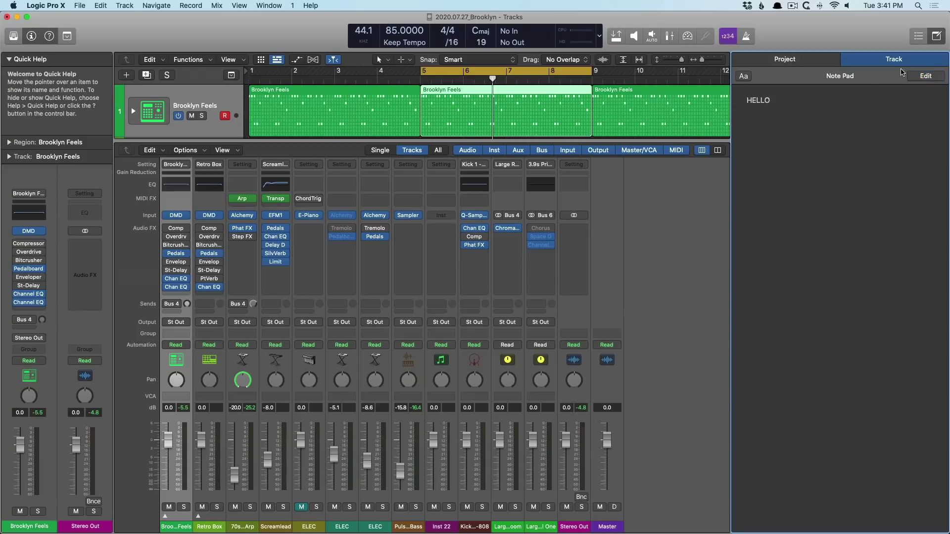
{"action": "right_click", "coordinate": [207, 200]}
{"action": "mouse_move", "coordinate": [318, 227]}
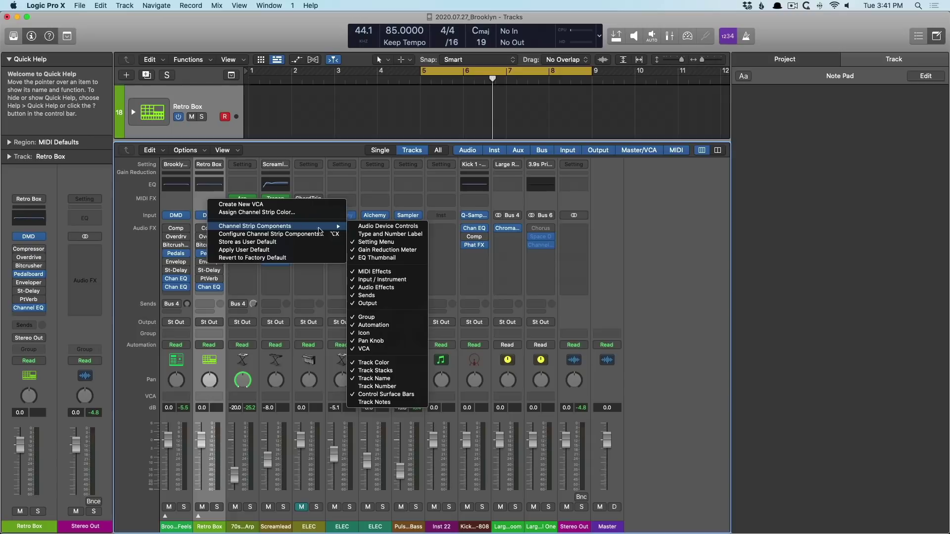
{"action": "left_click", "coordinate": [374, 403]}
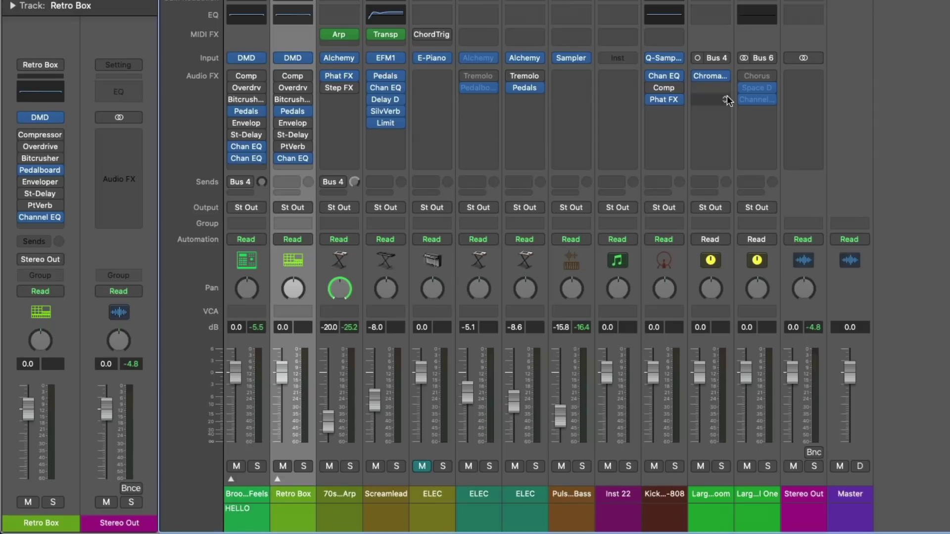
Step: Load ChromaVerb in Mono format on the Bus 4 aux channel and close its plug-in window
{"action": "left_click", "coordinate": [725, 77]}
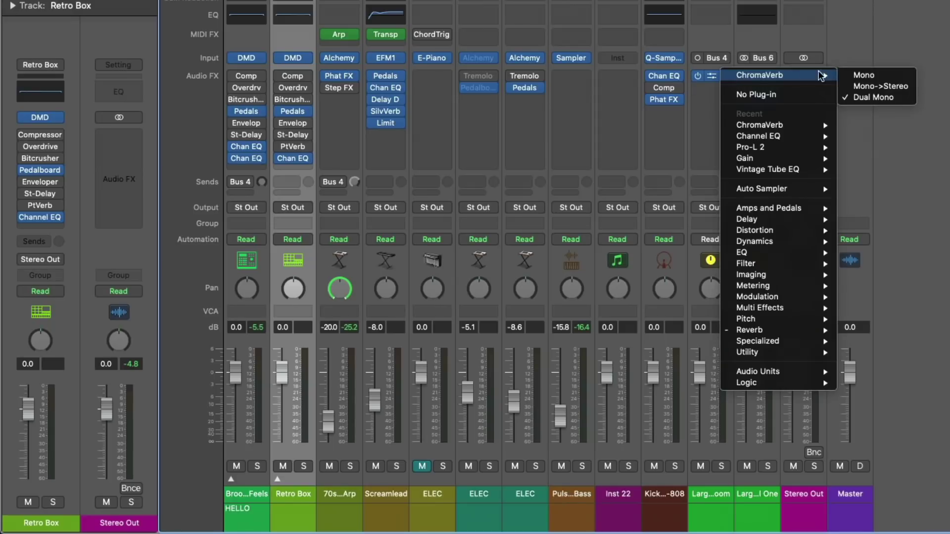
{"action": "left_click", "coordinate": [861, 77]}
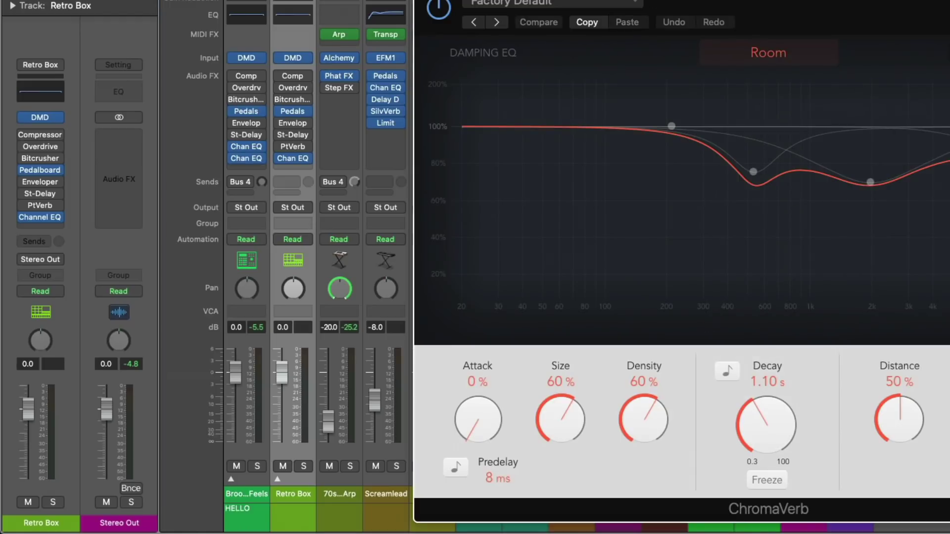
{"action": "key", "text": "super+w"}
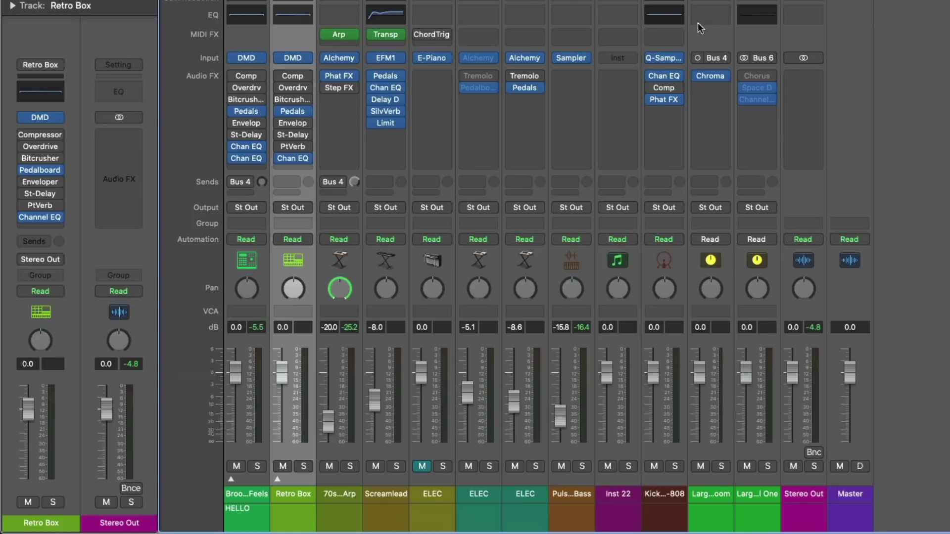
Step: Set the Bus 4 aux channel's input format to Stereo
{"action": "left_click", "coordinate": [697, 58]}
{"action": "left_click", "coordinate": [697, 57]}
{"action": "left_click", "coordinate": [697, 58]}
{"action": "left_click", "coordinate": [697, 58]}
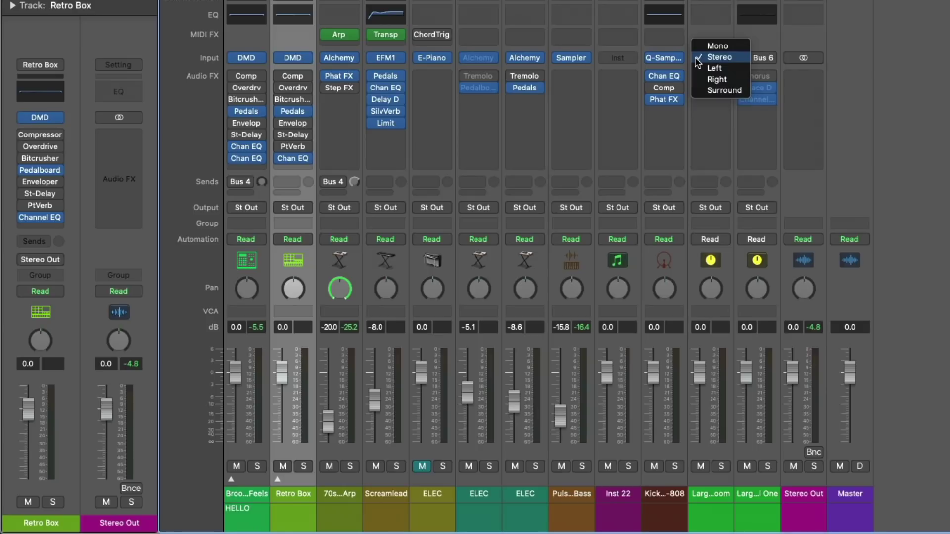
{"action": "left_click", "coordinate": [698, 57]}
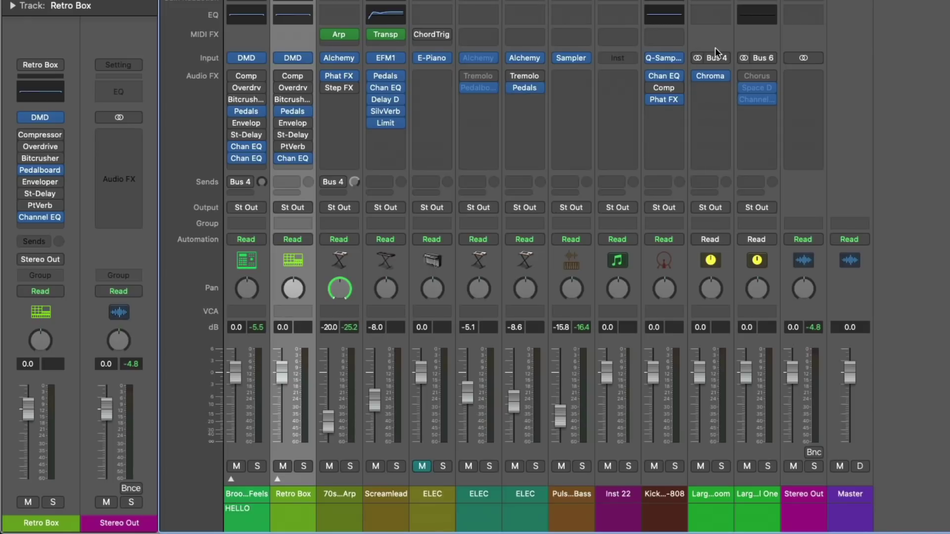
Step: Examine the standard and extended channel format options offered for ChromaVerb on the Bus 4 aux channel
{"action": "left_click", "coordinate": [721, 76]}
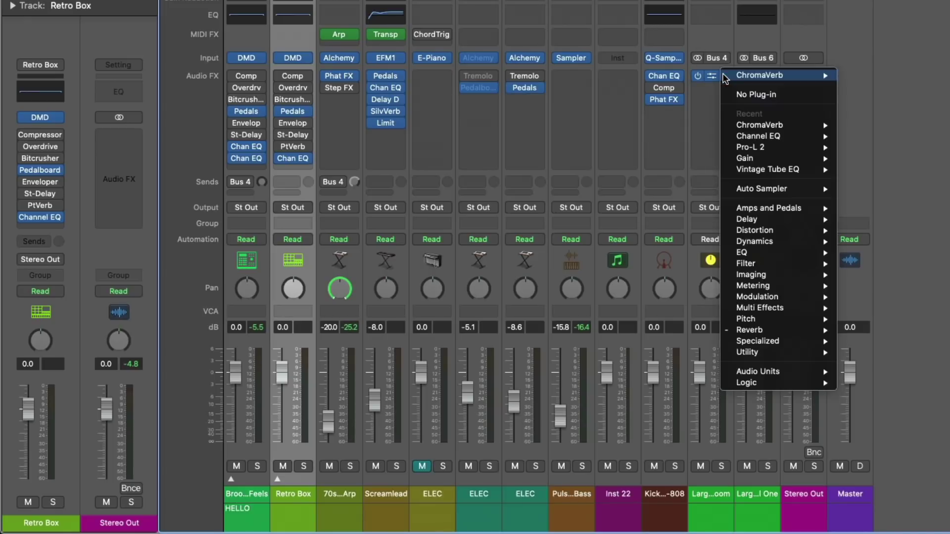
{"action": "mouse_move", "coordinate": [726, 75]}
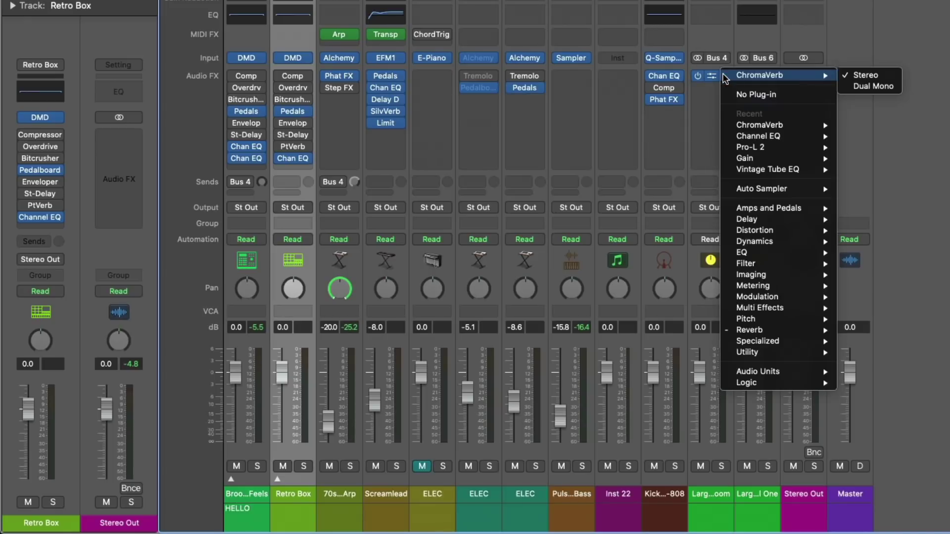
{"action": "left_click", "coordinate": [885, 88]}
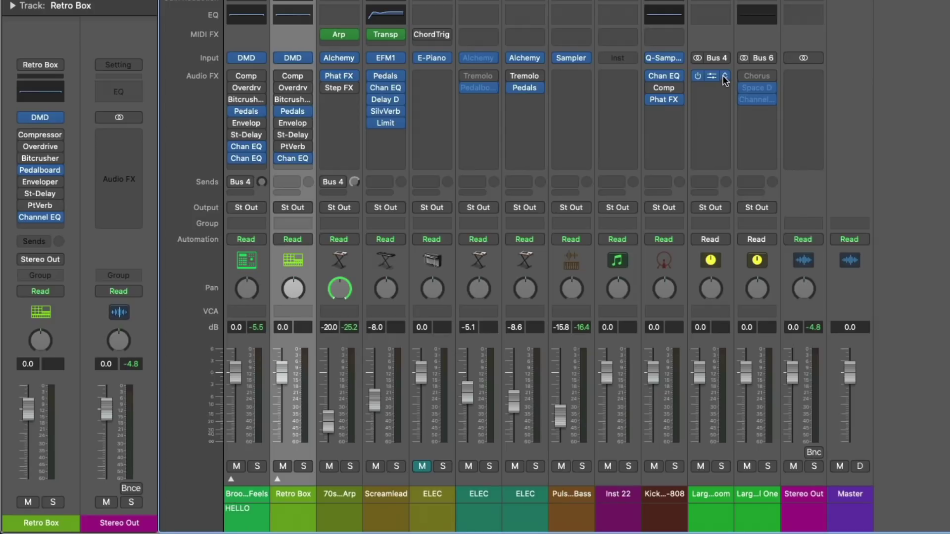
{"action": "left_click", "coordinate": [725, 78]}
{"action": "mouse_move", "coordinate": [743, 78]}
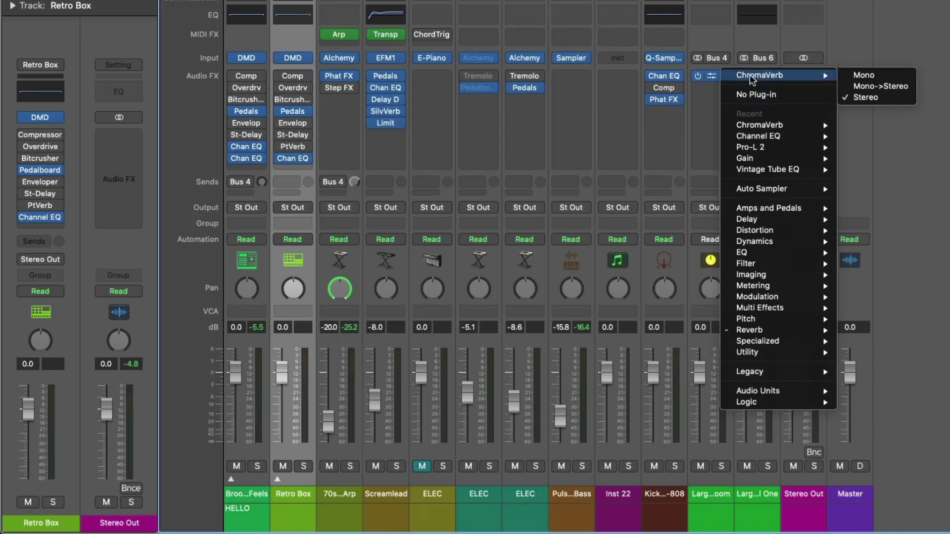
{"action": "left_click", "coordinate": [849, 77]}
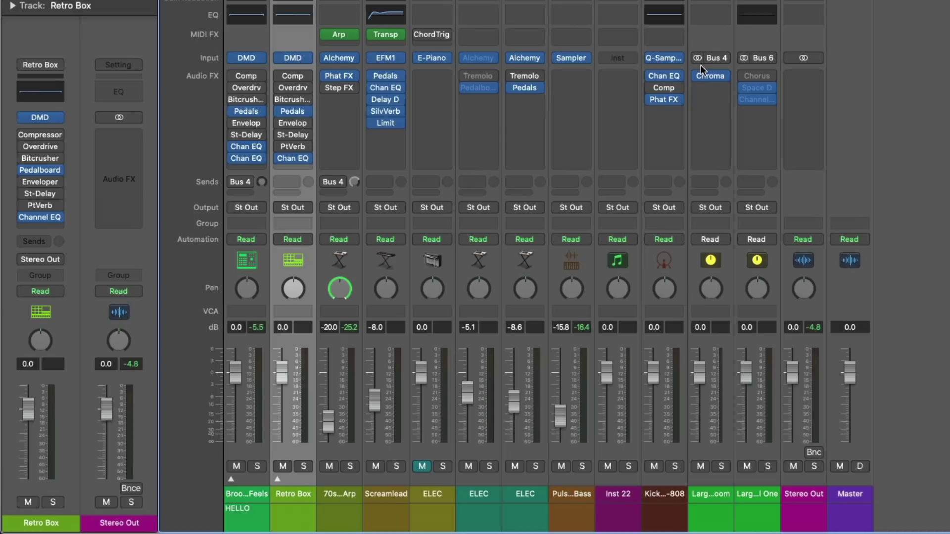
Step: Solo the 70s Synth Arp channel and insert a Gain plug-in below its Step FX, closing the plug-in window
{"action": "left_click", "coordinate": [350, 467]}
{"action": "left_click", "coordinate": [343, 99]}
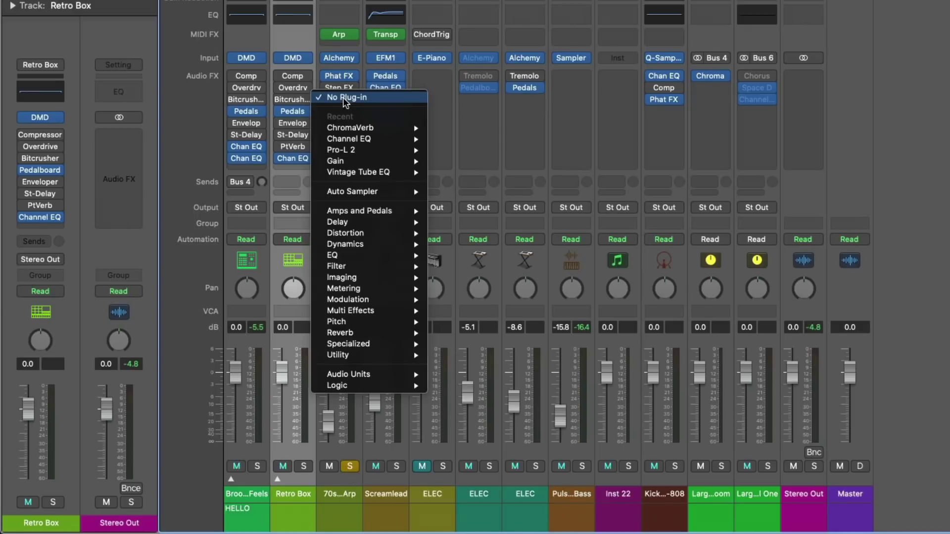
{"action": "left_click", "coordinate": [306, 81]}
{"action": "left_click", "coordinate": [338, 99]}
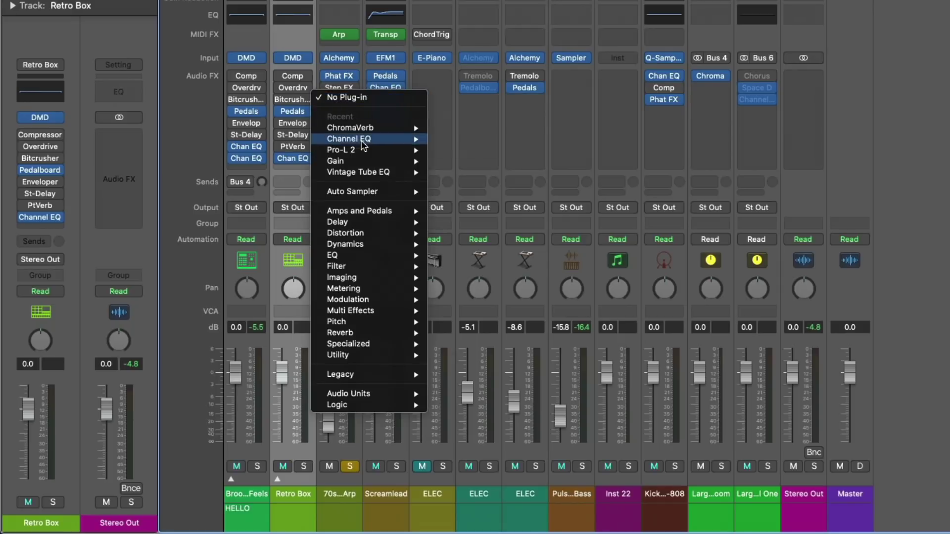
{"action": "mouse_move", "coordinate": [364, 161]}
{"action": "left_click", "coordinate": [439, 157]}
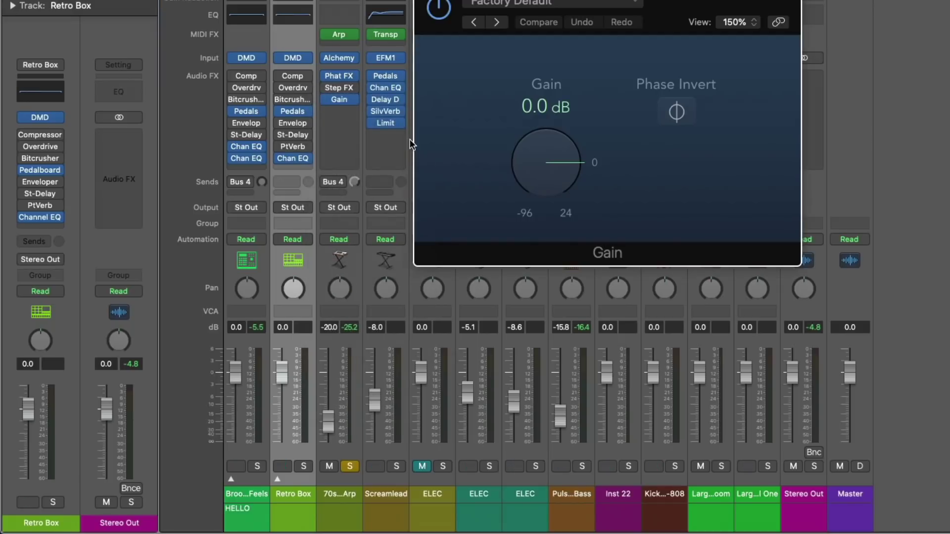
{"action": "key", "text": "super+w"}
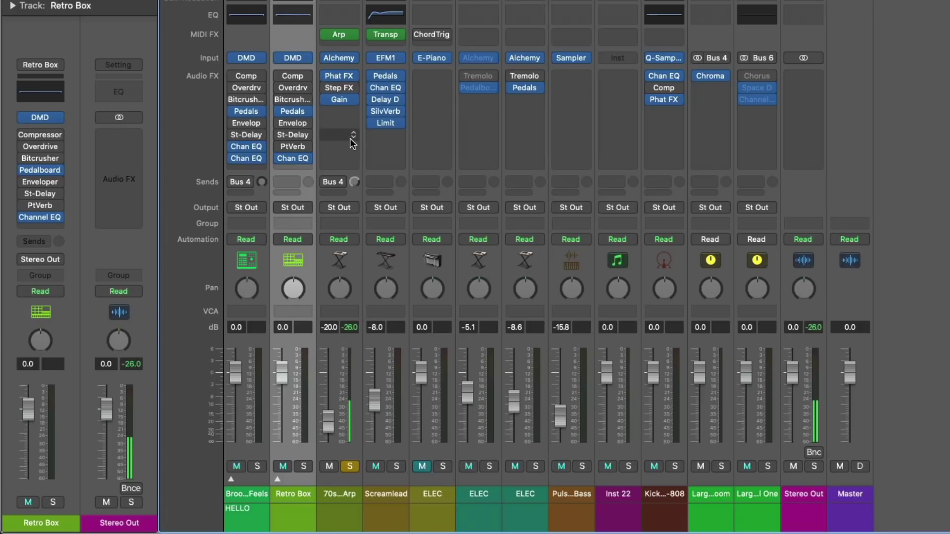
Step: Insert a Stereo ChromaVerb below Gain on the 70s Synth Arp channel and close its plug-in window
{"action": "left_click", "coordinate": [347, 112]}
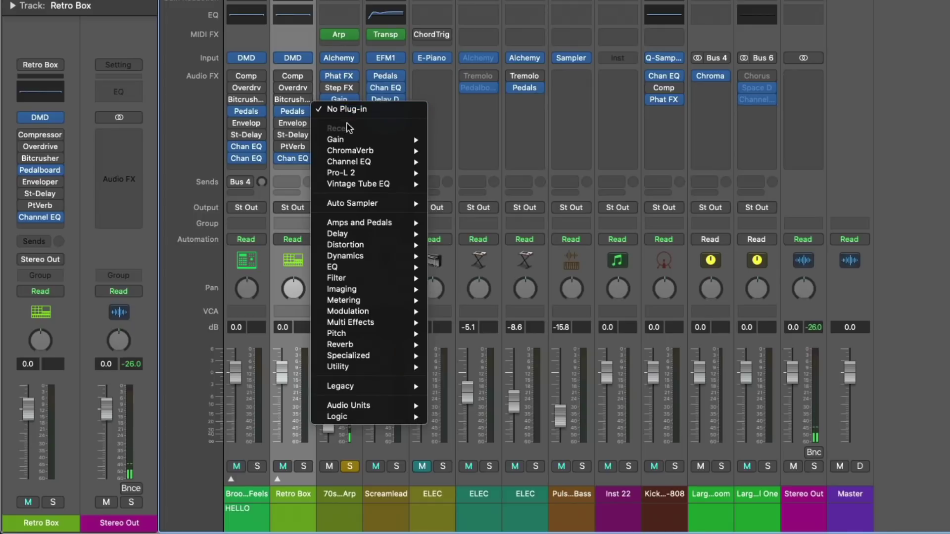
{"action": "mouse_move", "coordinate": [349, 148]}
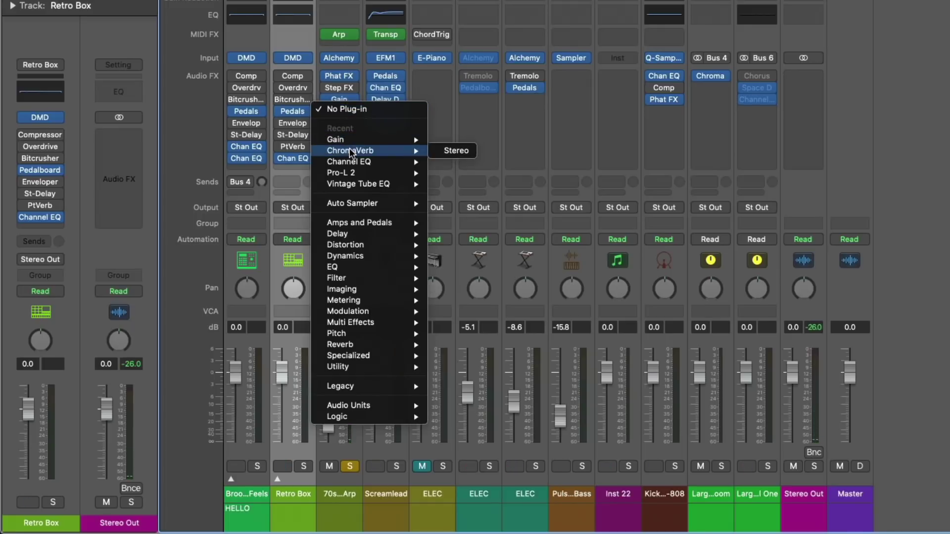
{"action": "left_click", "coordinate": [436, 150]}
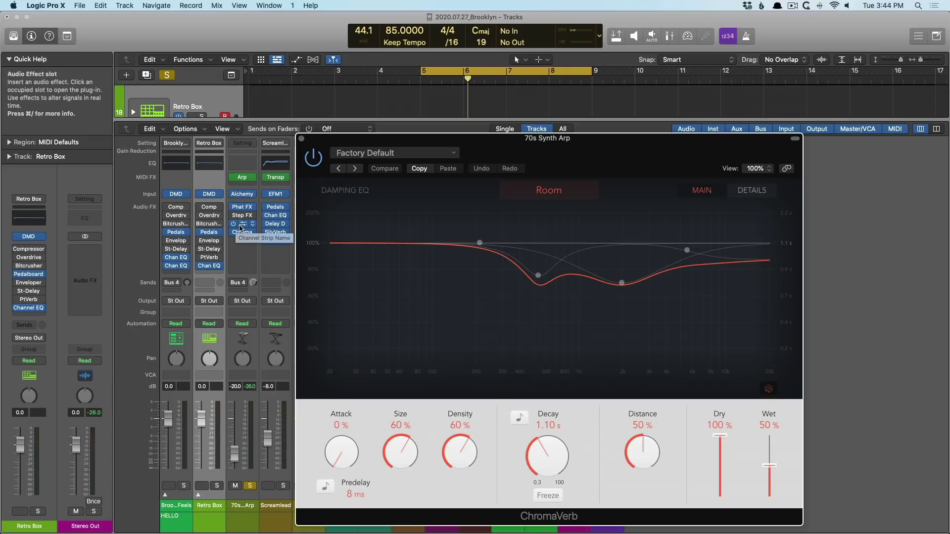
{"action": "left_click_drag", "start_coordinate": [619, 138], "coordinate": [604, 126]}
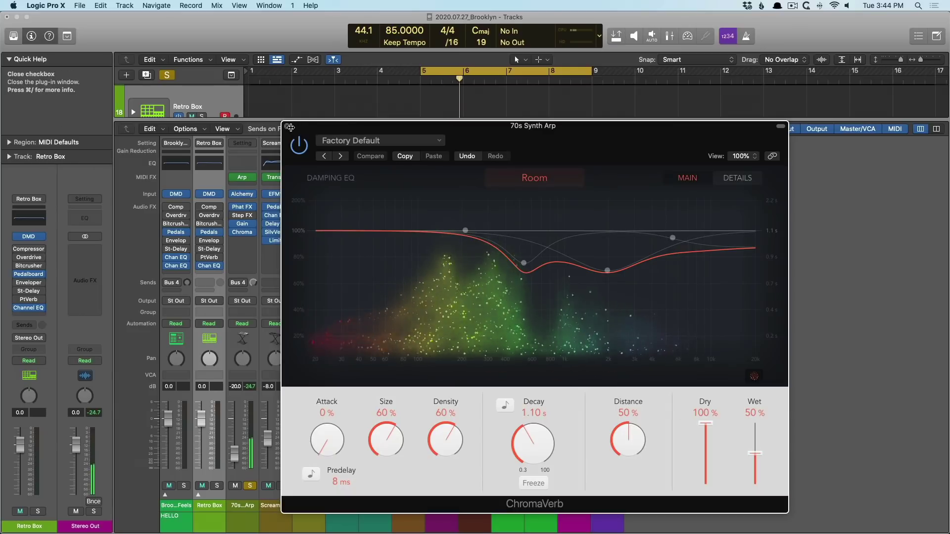
{"action": "left_click", "coordinate": [287, 126]}
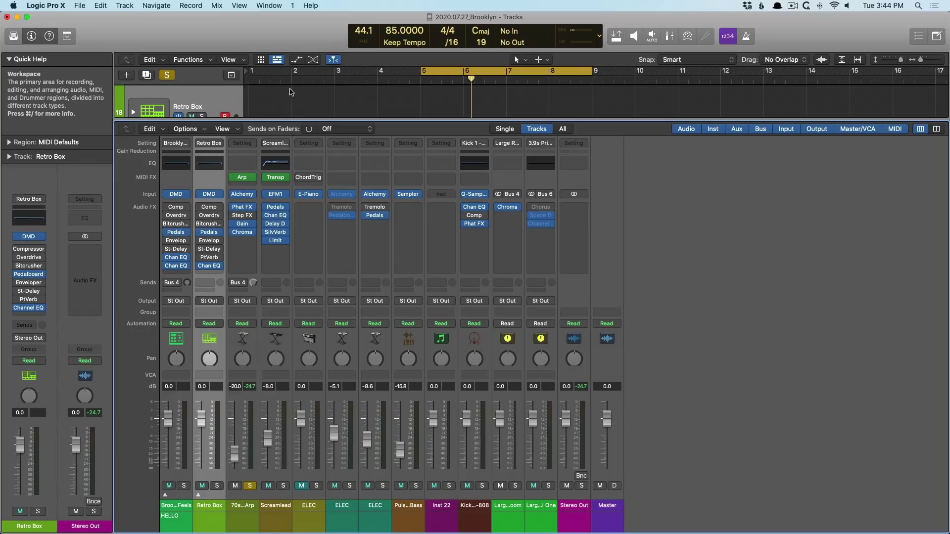
Step: Remove the ChromaVerb and Gain plug-ins from the 70s Synth Arp channel
{"action": "left_click", "coordinate": [254, 234]}
{"action": "left_click", "coordinate": [261, 246]}
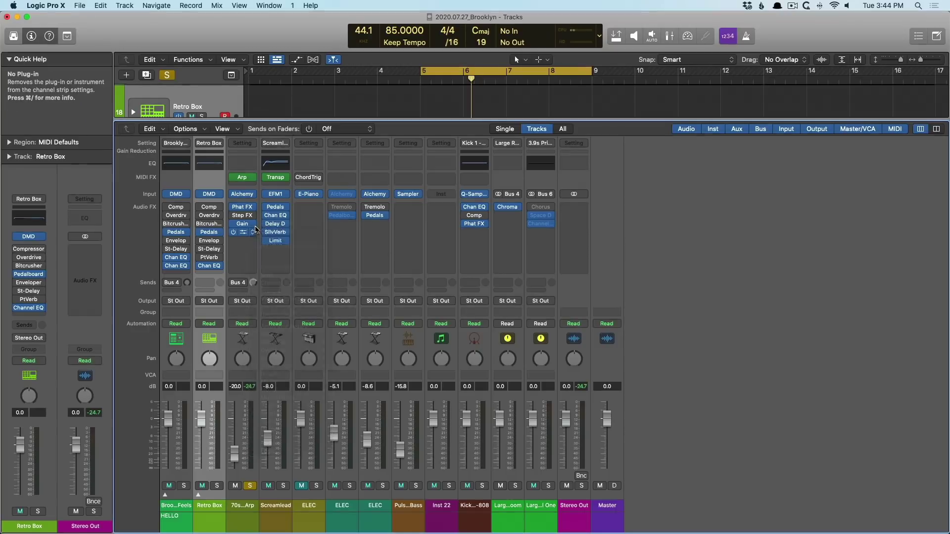
{"action": "left_click", "coordinate": [254, 224]}
{"action": "left_click", "coordinate": [259, 237]}
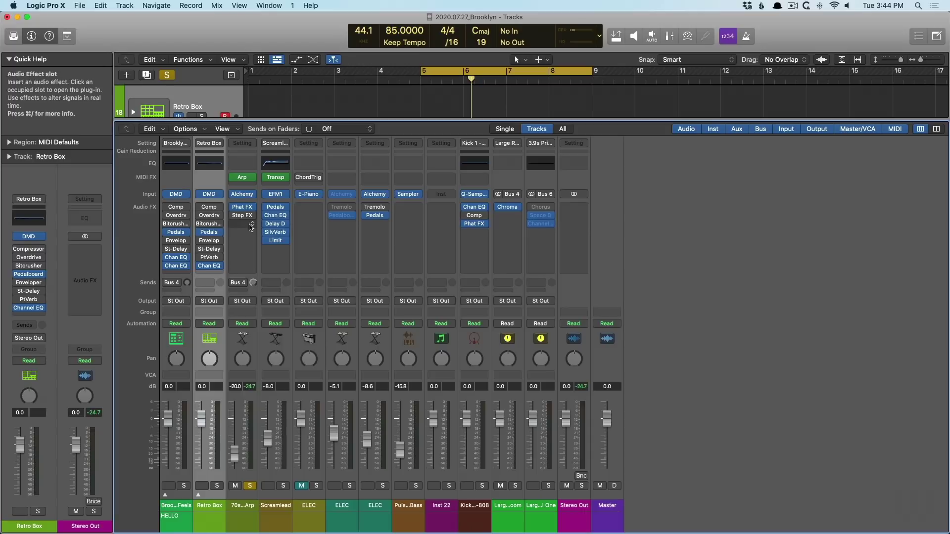
Step: Insert a Dual Mono Channel EQ below Step FX on the 70s Synth Arp channel
{"action": "left_click", "coordinate": [251, 223]}
{"action": "mouse_move", "coordinate": [258, 260]}
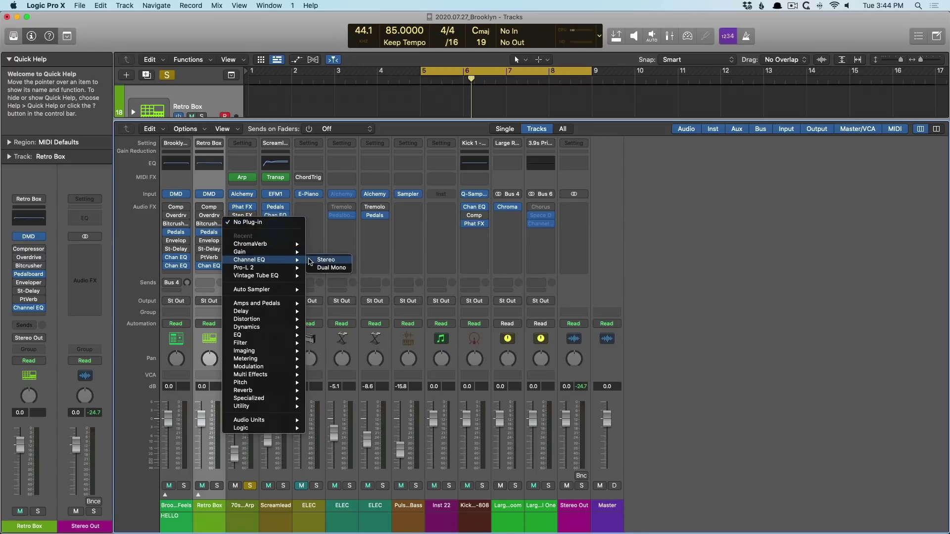
{"action": "left_click", "coordinate": [317, 267]}
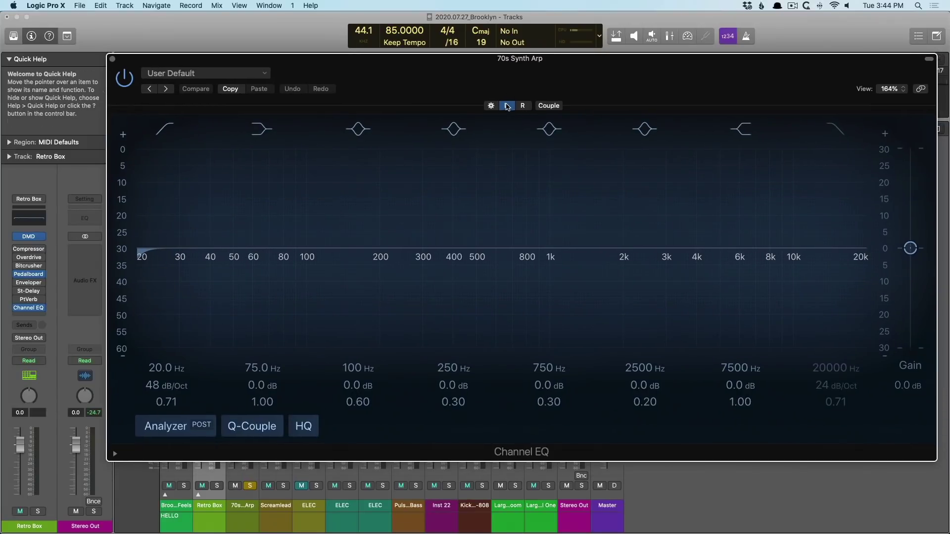
Step: Check the dual mono Channel EQ's right channel and its configuration options, keeping the Stereo rather than Mid/Side mode
{"action": "left_click", "coordinate": [521, 105]}
{"action": "left_click", "coordinate": [491, 105]}
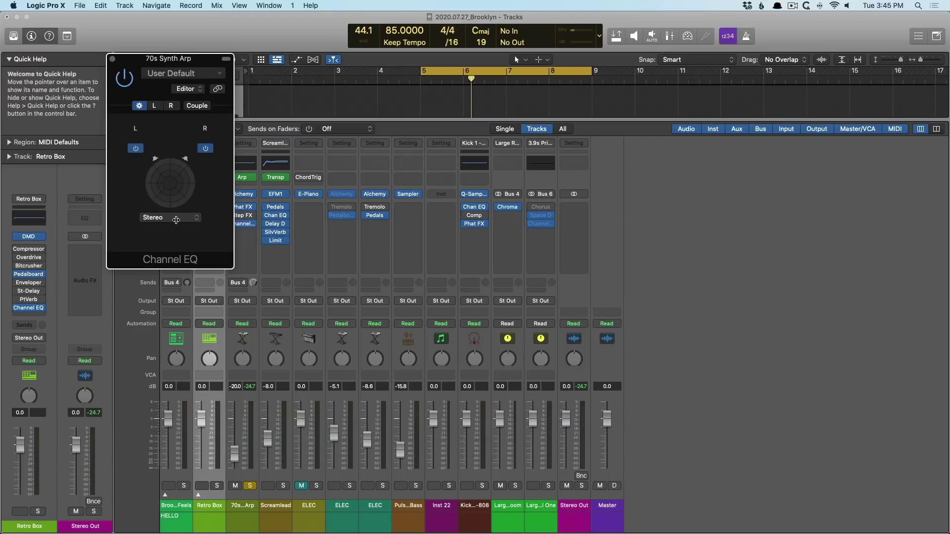
{"action": "left_click", "coordinate": [176, 221]}
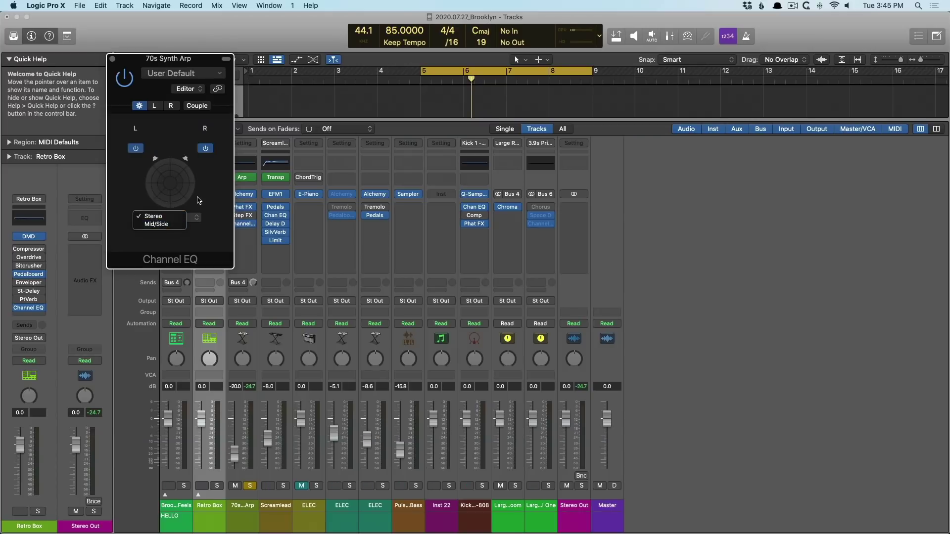
{"action": "left_click", "coordinate": [199, 198]}
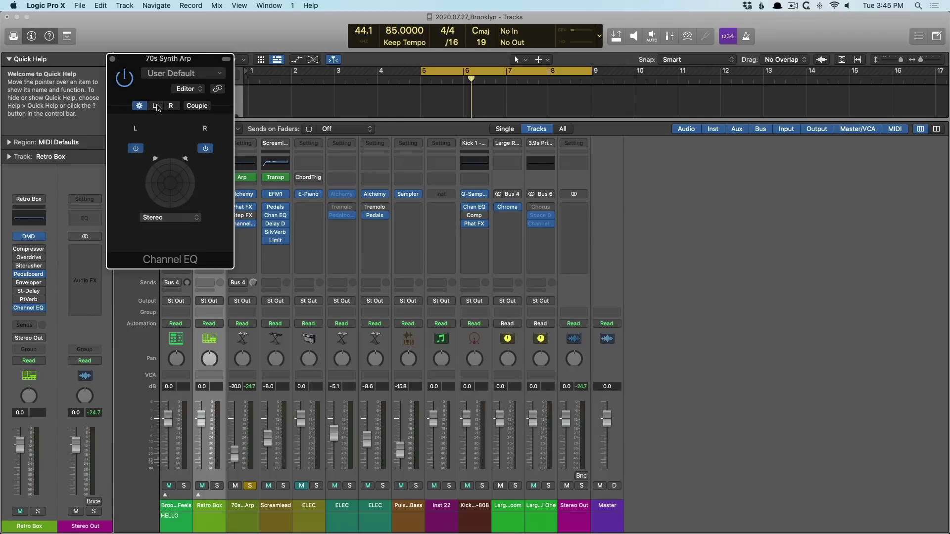
Step: Boost a low-frequency band on the Channel EQ's left channel and band 5 at about 2280 Hz by +8.8 dB on the right, closing its window
{"action": "left_click", "coordinate": [155, 105]}
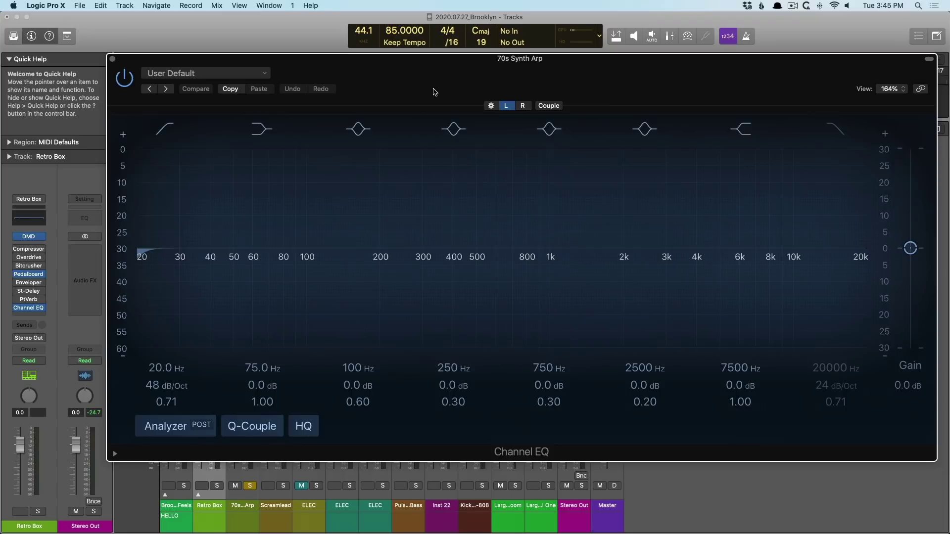
{"action": "left_click_drag", "start_coordinate": [403, 248], "coordinate": [350, 203]}
{"action": "left_click", "coordinate": [522, 106]}
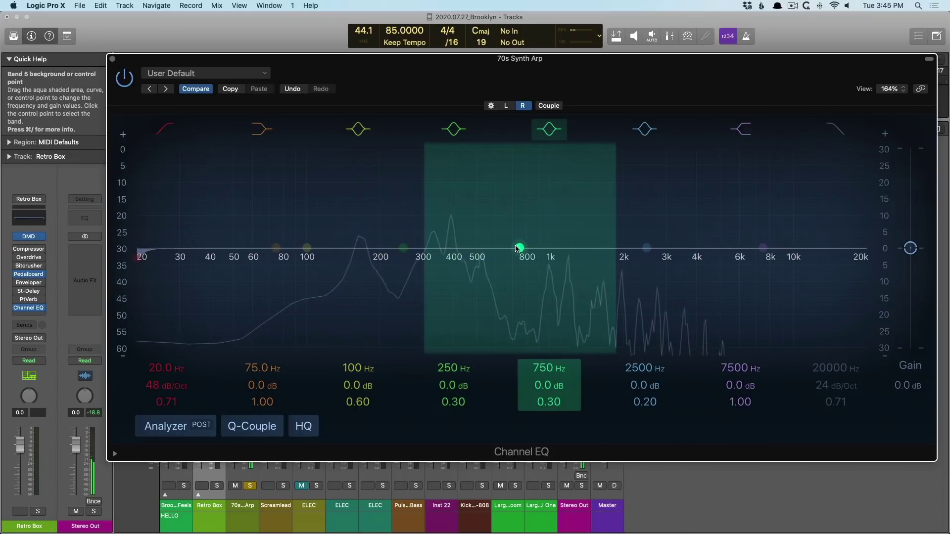
{"action": "left_click_drag", "start_coordinate": [522, 247], "coordinate": [643, 216]}
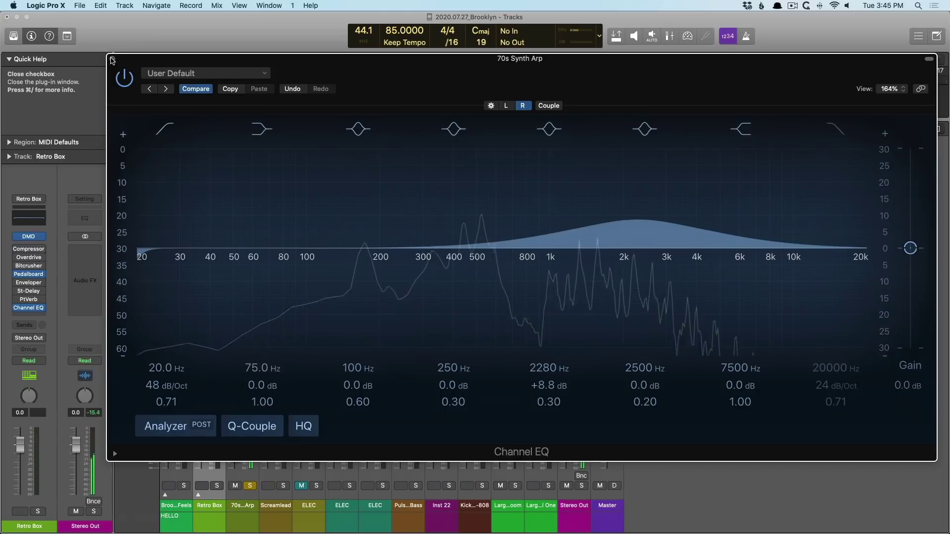
{"action": "left_click", "coordinate": [112, 58]}
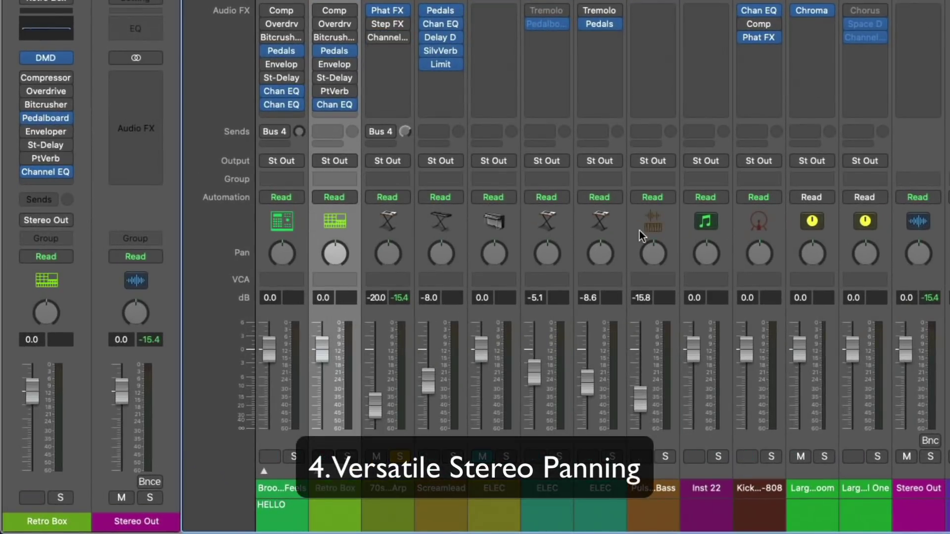
Step: Keep the 70s Synth Arp channel's pan mode on Balance, sweep its balance to one side and set it fully left at -64
{"action": "right_click", "coordinate": [387, 259]}
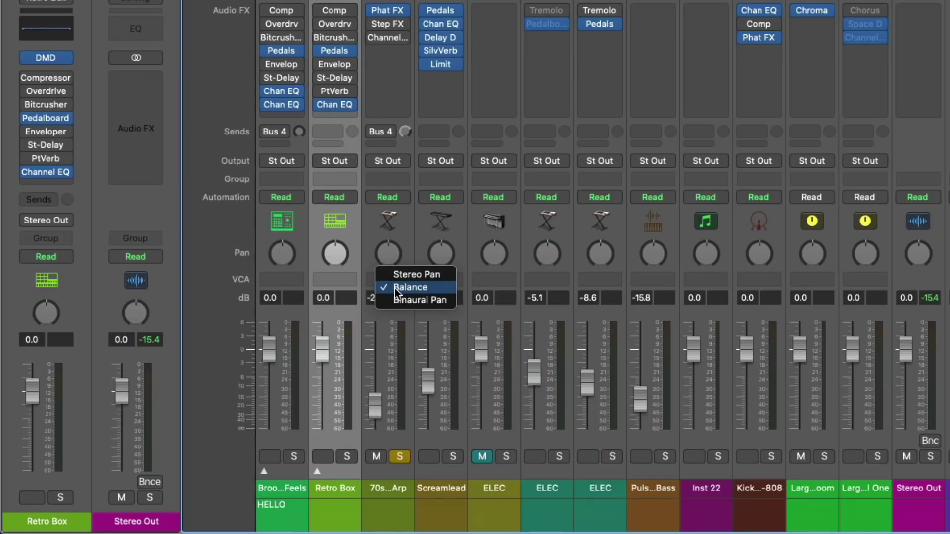
{"action": "left_click", "coordinate": [399, 231]}
{"action": "left_click_drag", "start_coordinate": [391, 253], "coordinate": [392, 181]}
{"action": "left_click_drag", "start_coordinate": [388, 254], "coordinate": [406, 418]}
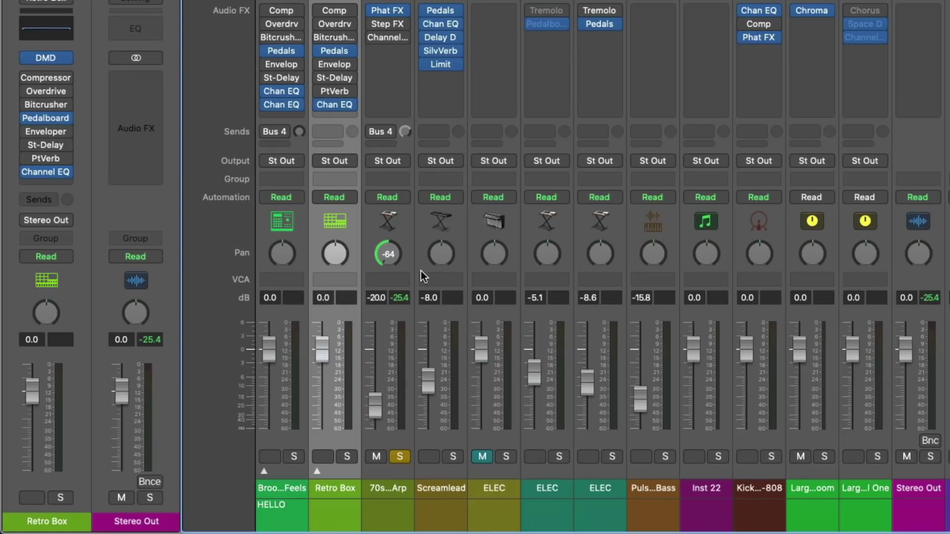
Step: Switch the 70s Synth Arp channel to Stereo Pan, bring its pan to about -1 near the centre and audition it
{"action": "right_click", "coordinate": [391, 261]}
{"action": "key", "text": "Escape"}
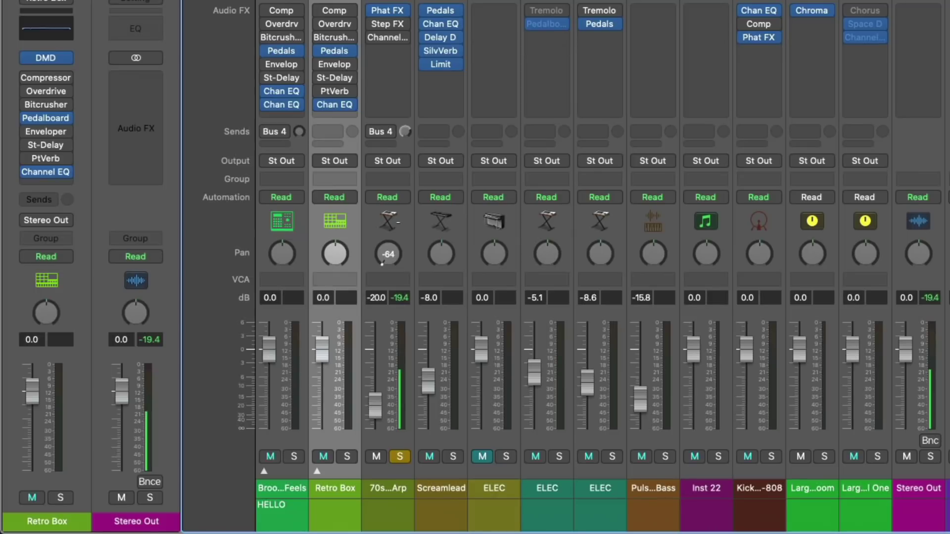
{"action": "left_click_drag", "start_coordinate": [387, 242], "coordinate": [393, 172]}
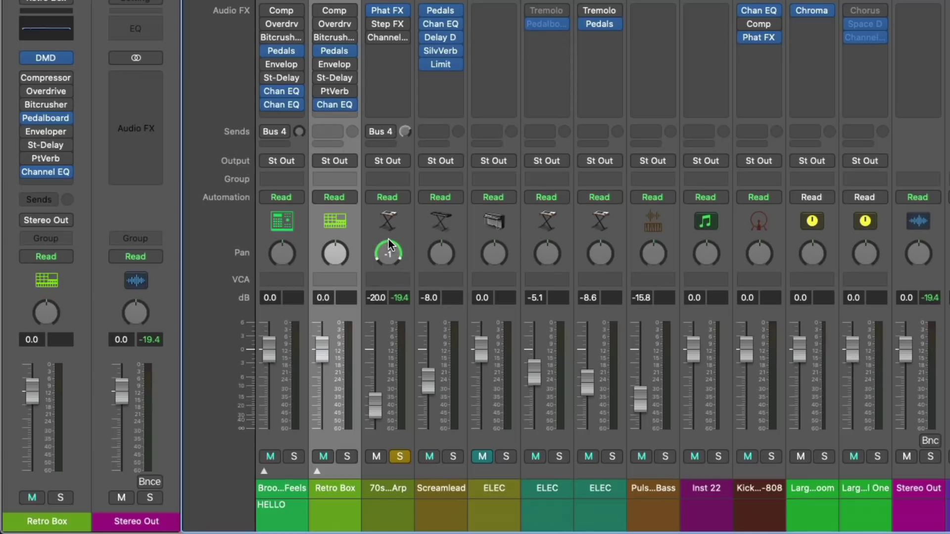
{"action": "key", "text": "space"}
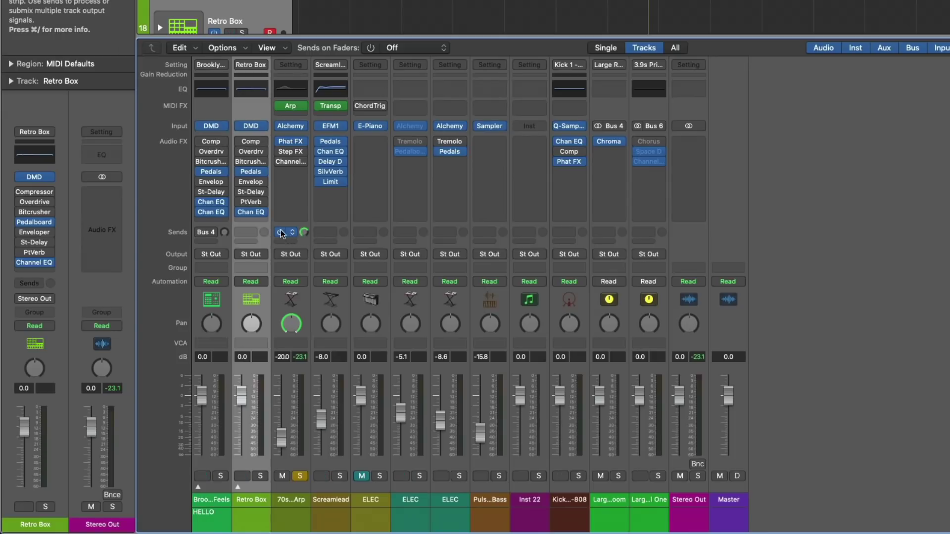
Step: Adjust the 70s Synth Arp channel's Bus 4 send during playback, resetting it to 0.0 dB and then lowering it to about -7.4 dB
{"action": "left_click", "coordinate": [293, 235]}
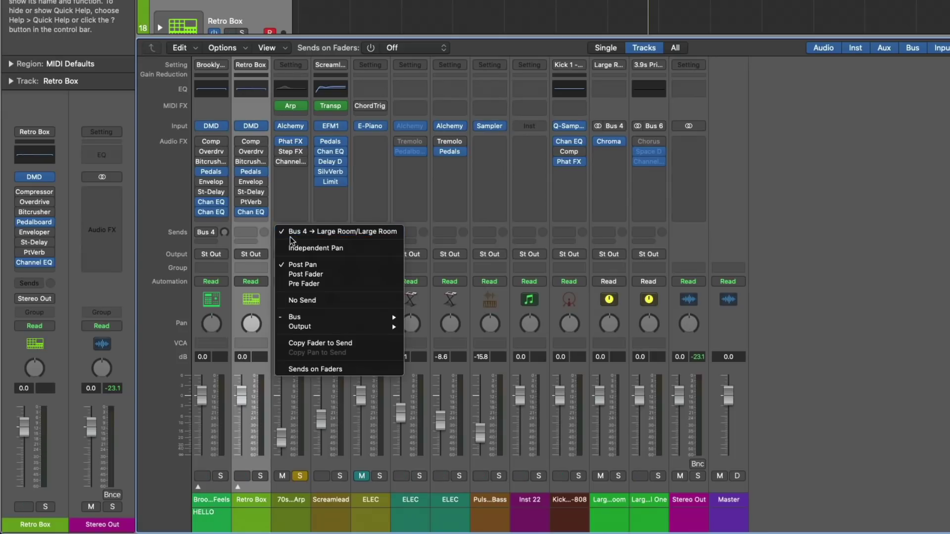
{"action": "left_click", "coordinate": [285, 231]}
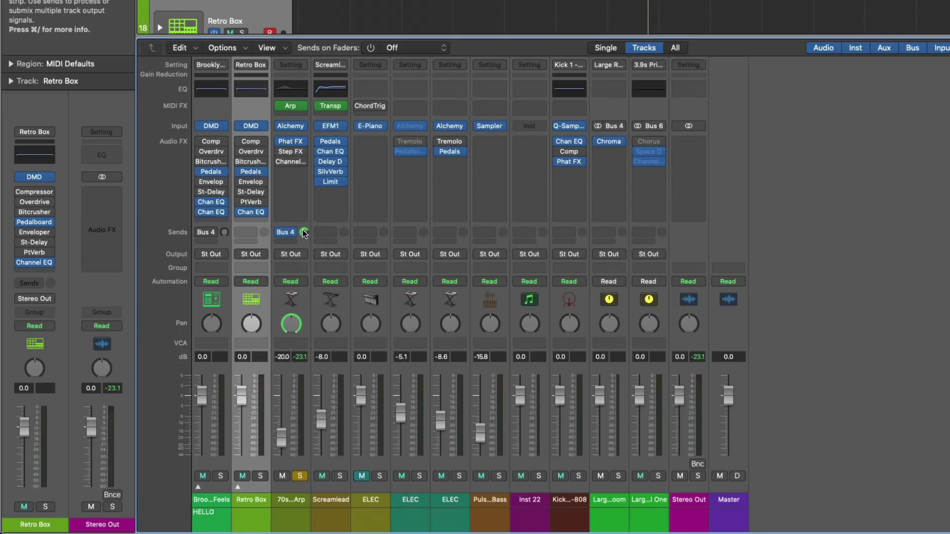
{"action": "left_click_drag", "start_coordinate": [304, 232], "coordinate": [303, 220]}
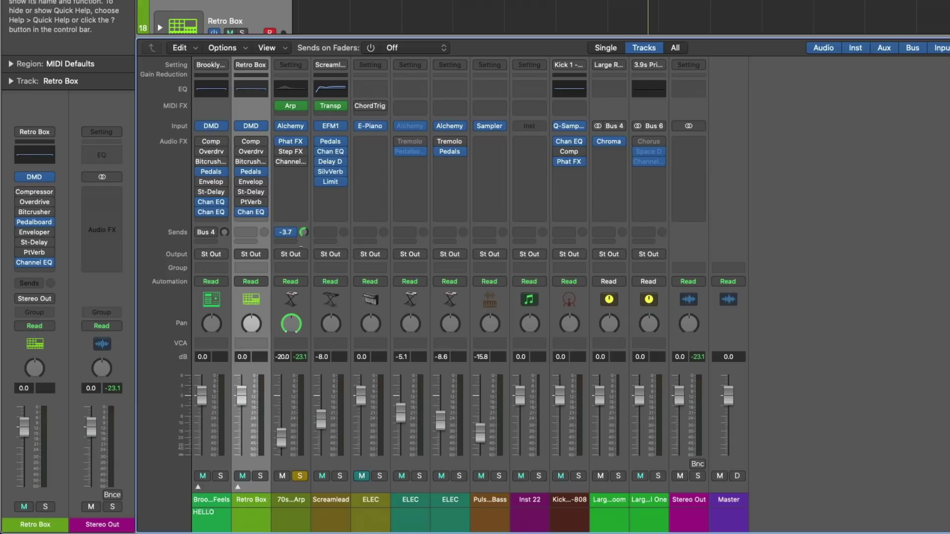
{"action": "key", "text": "space"}
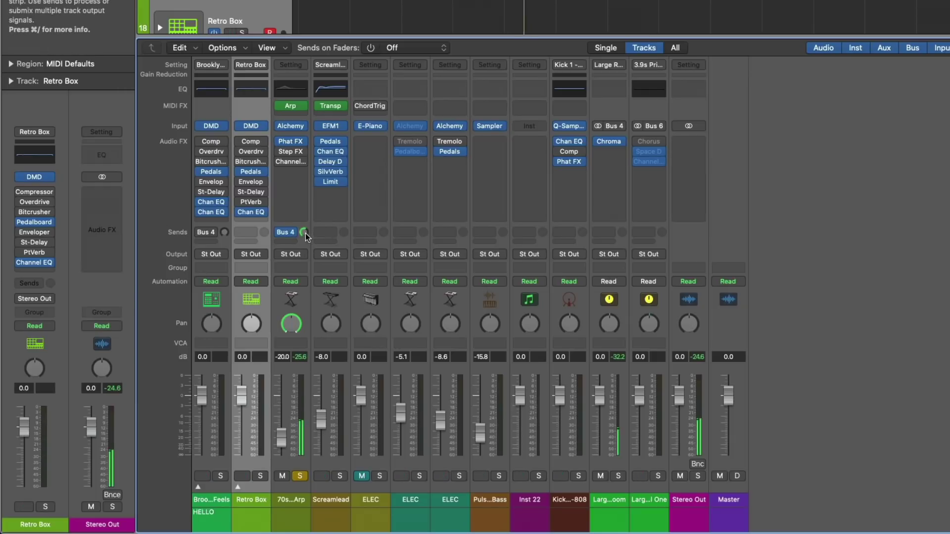
{"action": "left_click", "coordinate": [304, 232], "text": "alt"}
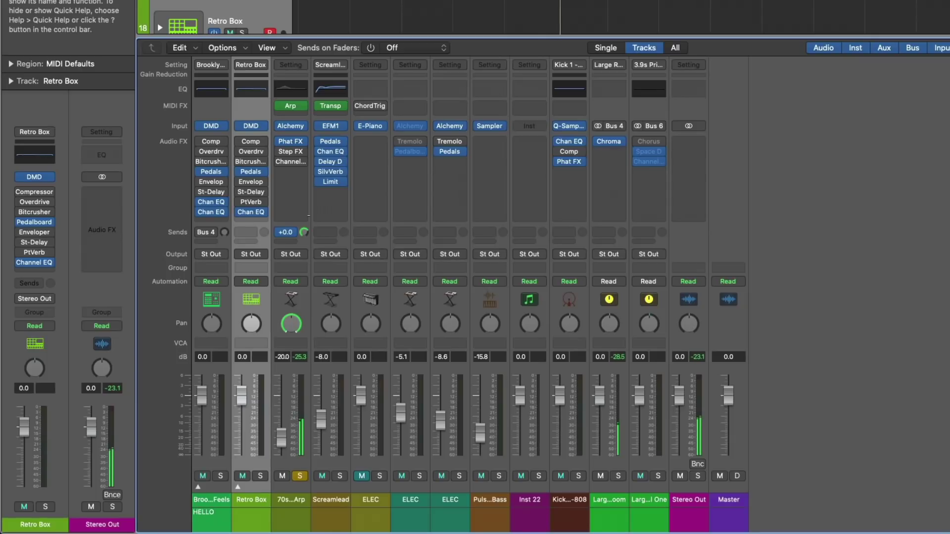
{"action": "left_click_drag", "start_coordinate": [303, 232], "coordinate": [307, 247]}
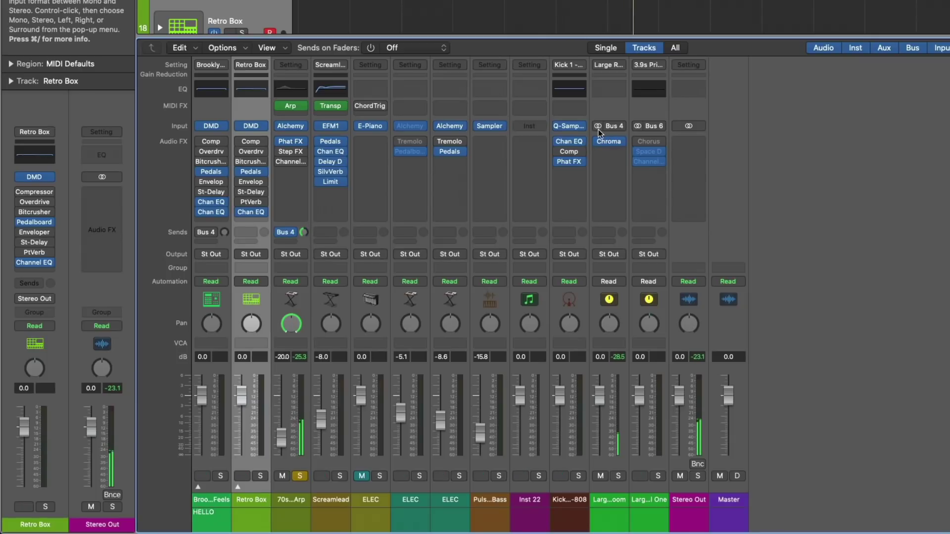
Step: Change the ChromaVerb on the Large Room aux channel from Mono to the Stereo format
{"action": "left_click", "coordinate": [618, 142]}
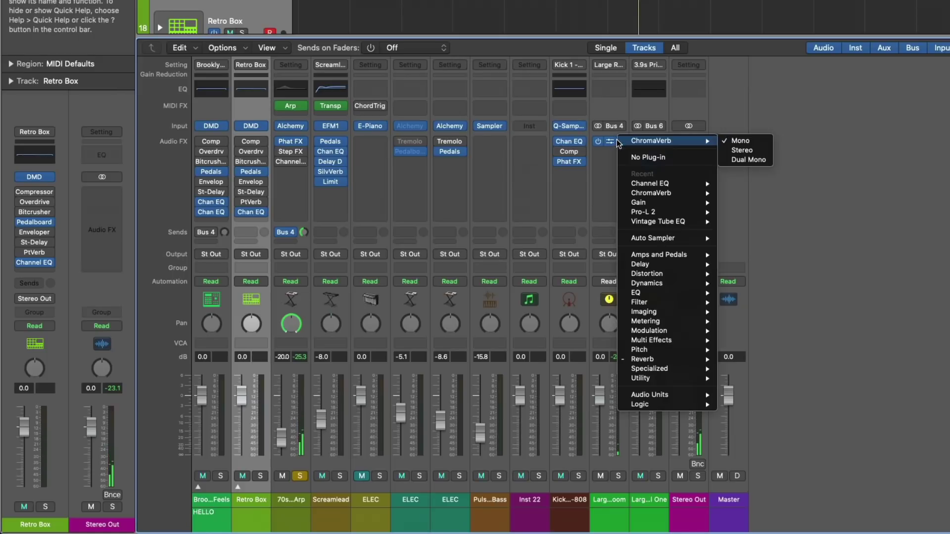
{"action": "left_click", "coordinate": [723, 150]}
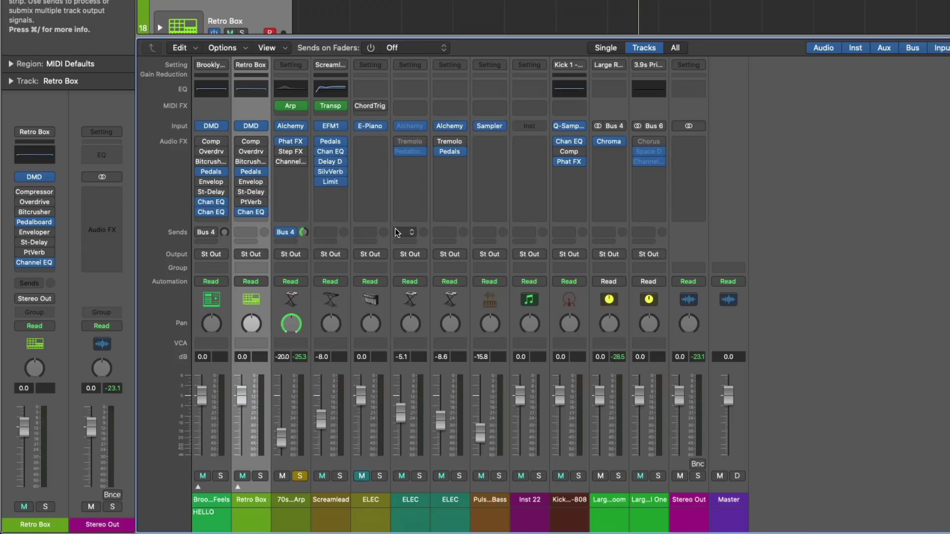
Step: Turn on Sends on Faders for Bus 4 and add a Bus 6 send (Large Hall/3.9s Prince Hall One) to the 70s Synth Arp channel
{"action": "left_click", "coordinate": [369, 48]}
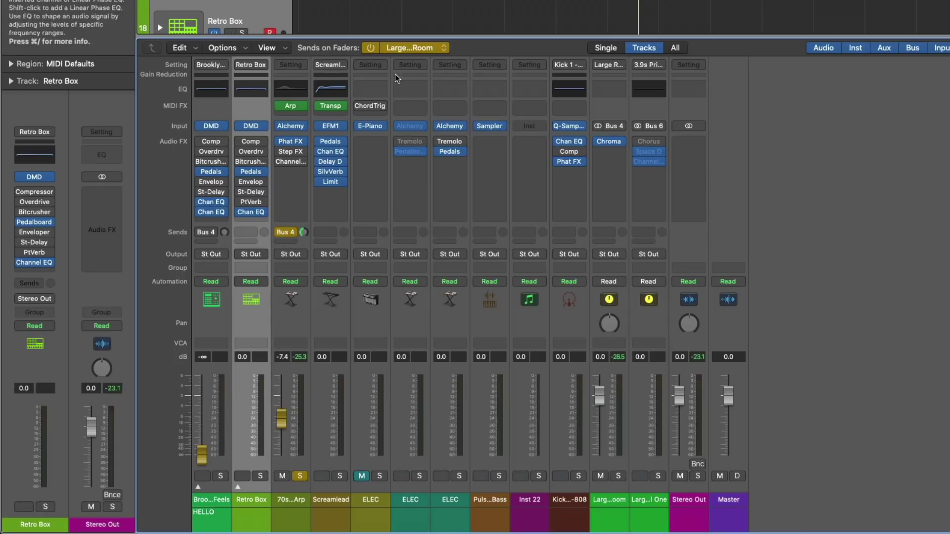
{"action": "left_click", "coordinate": [436, 50]}
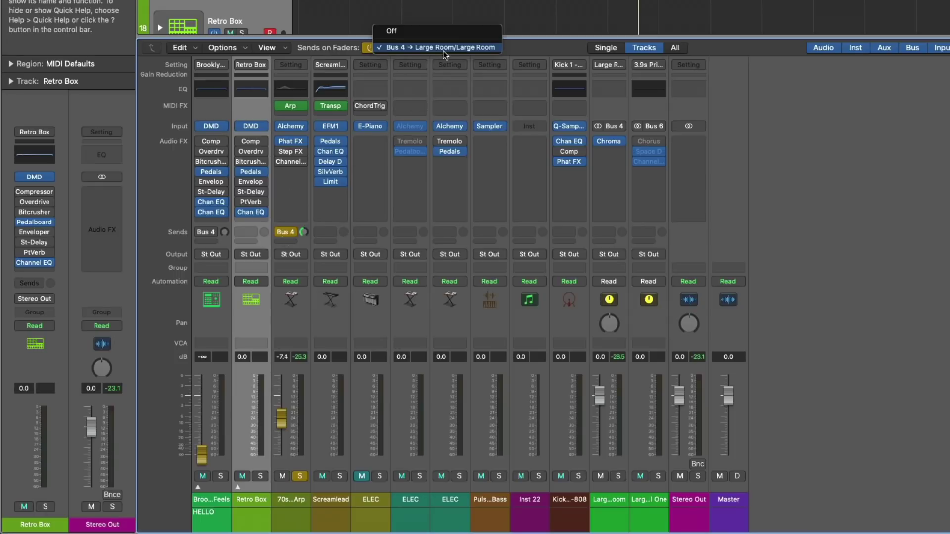
{"action": "left_click", "coordinate": [299, 241]}
{"action": "left_click", "coordinate": [283, 241]}
{"action": "mouse_move", "coordinate": [296, 255]}
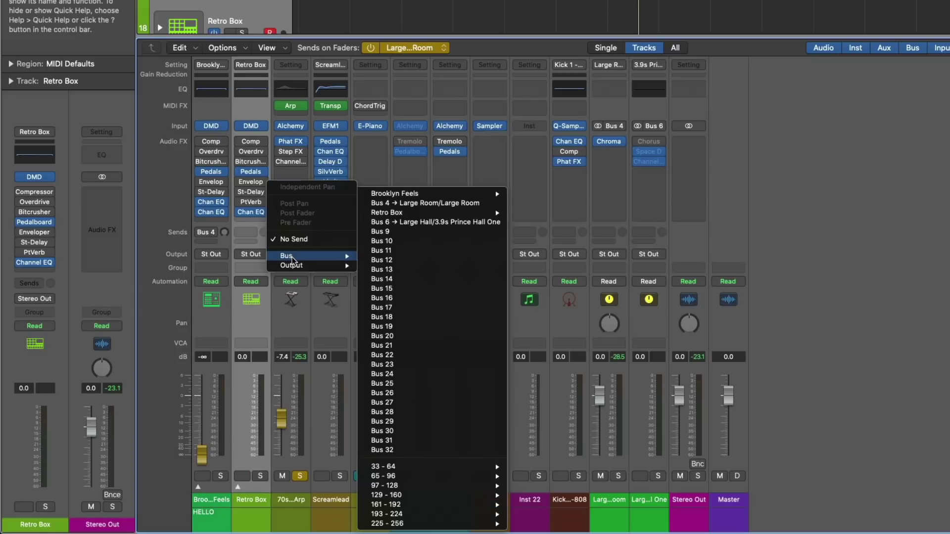
{"action": "left_click", "coordinate": [409, 221]}
Step: View the Bus 6 send levels on the faders, then return Sends on Faders to Bus 4, Large Room
{"action": "left_click", "coordinate": [447, 40]}
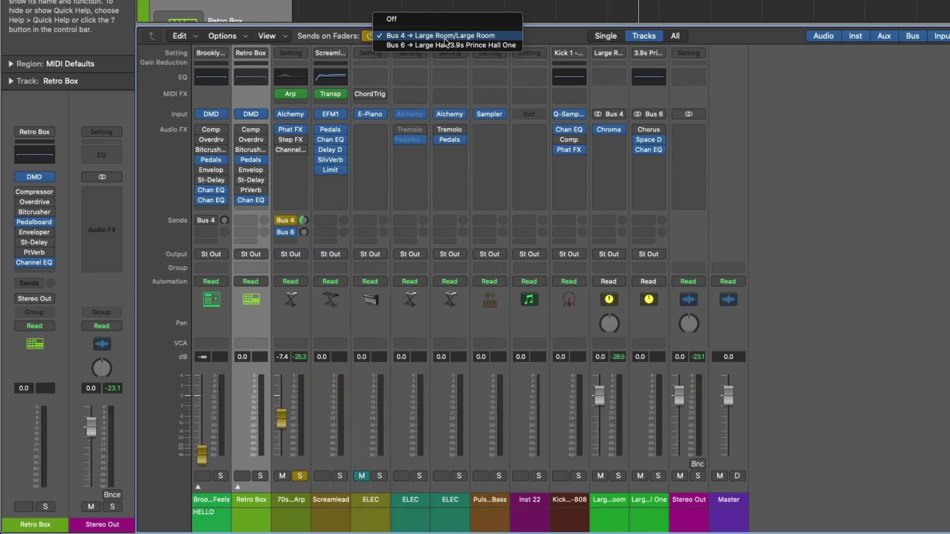
{"action": "left_click", "coordinate": [444, 45]}
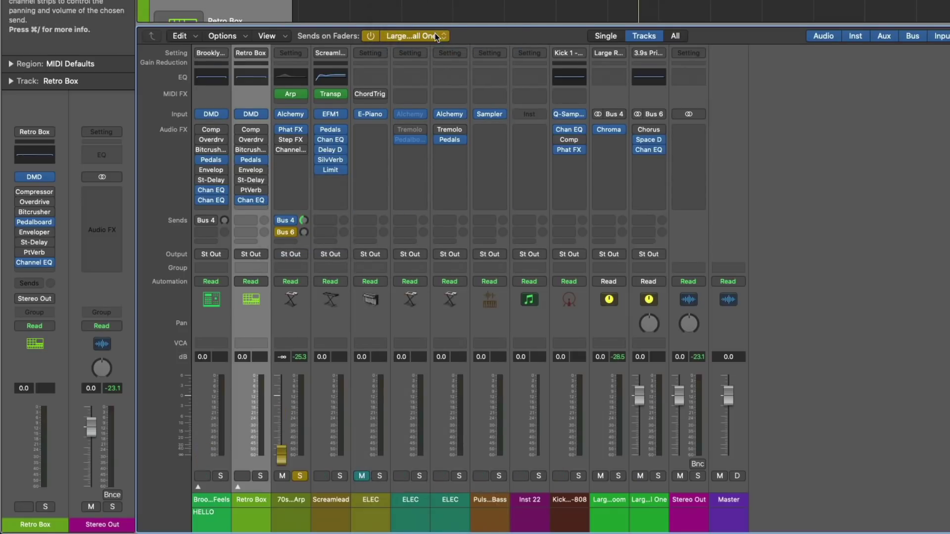
{"action": "left_click", "coordinate": [435, 34]}
{"action": "left_click", "coordinate": [435, 28]}
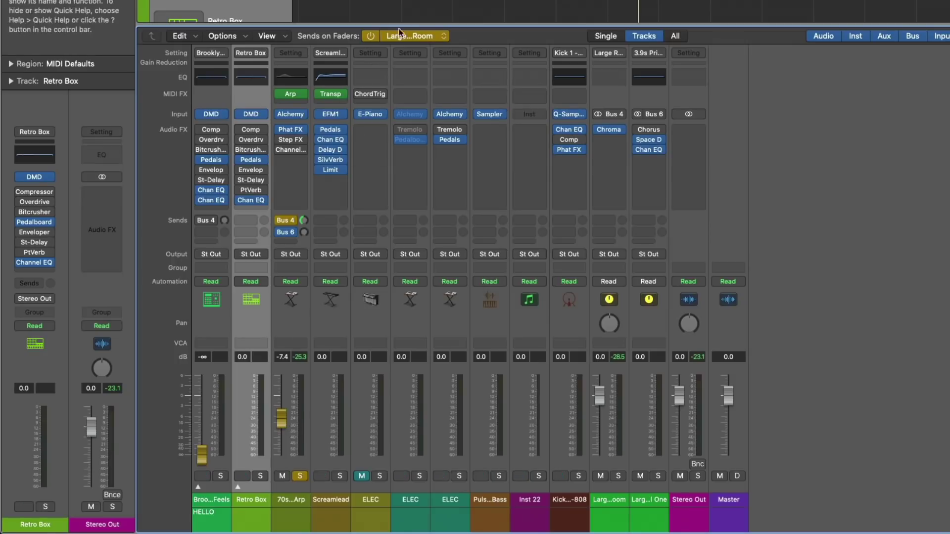
Step: Raise the 70s Synth Arp channel's Bus 4 send fader to about -1.1 dB with Sends on Faders active
{"action": "left_click", "coordinate": [287, 220]}
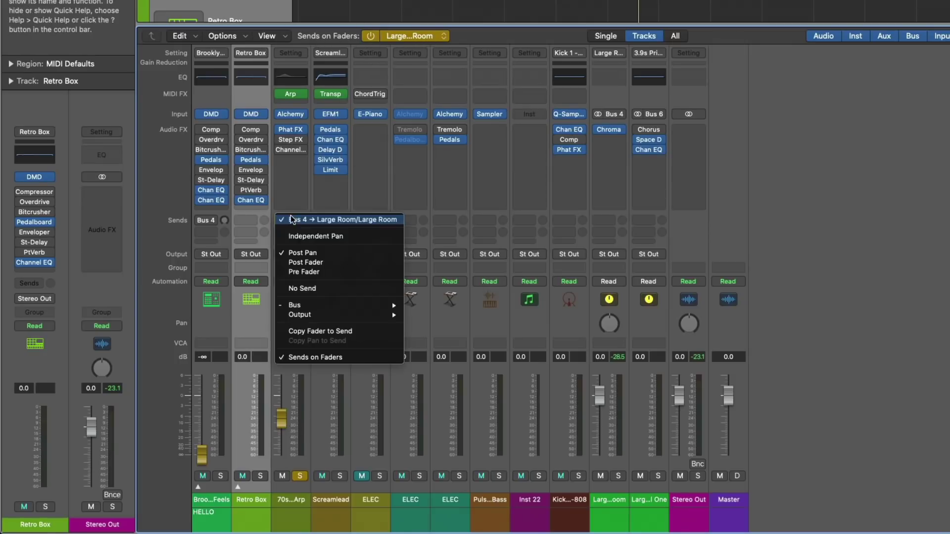
{"action": "left_click", "coordinate": [302, 381]}
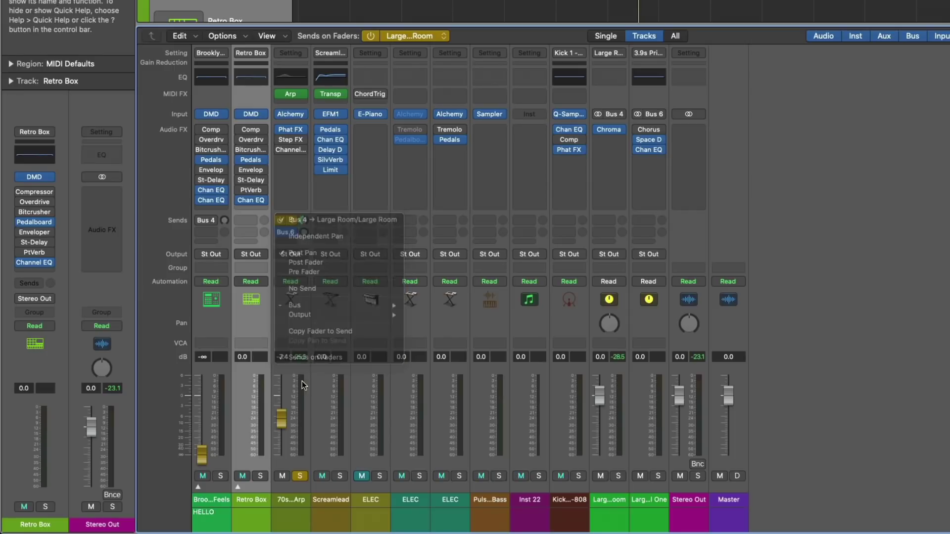
{"action": "left_click_drag", "start_coordinate": [283, 411], "coordinate": [281, 373]}
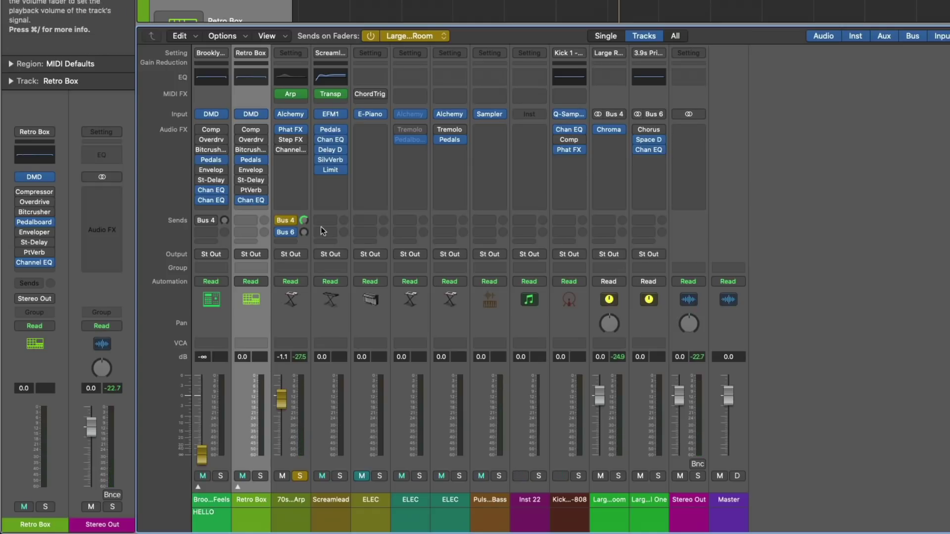
Step: Turn off Sends on Faders and pan the 70s Synth Arp channel fully left to -64
{"action": "left_click", "coordinate": [372, 34]}
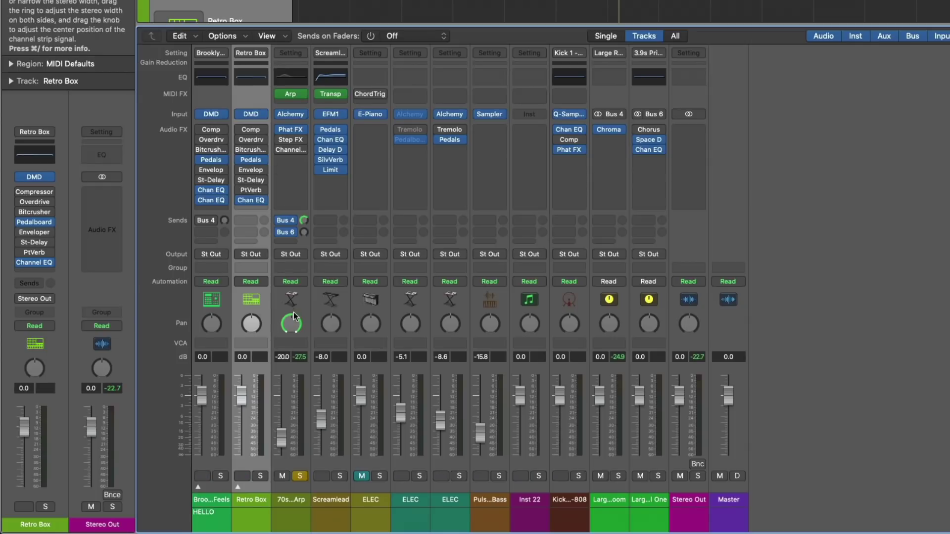
{"action": "left_click_drag", "start_coordinate": [291, 324], "coordinate": [291, 337]}
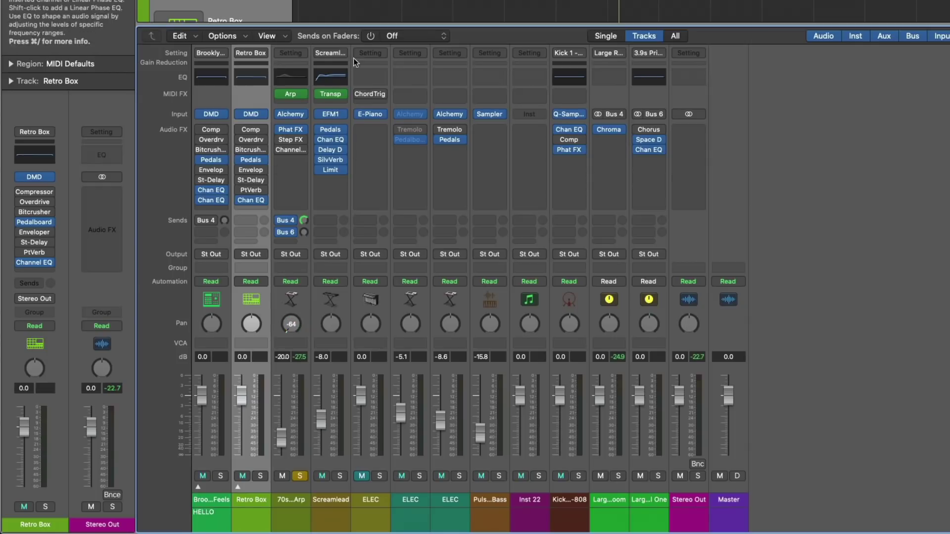
Step: With Sends on Faders back on, enable Independent Pan for the 70s Synth Arp's Bus 4 send, pan it to +63 and audition it
{"action": "left_click", "coordinate": [369, 35]}
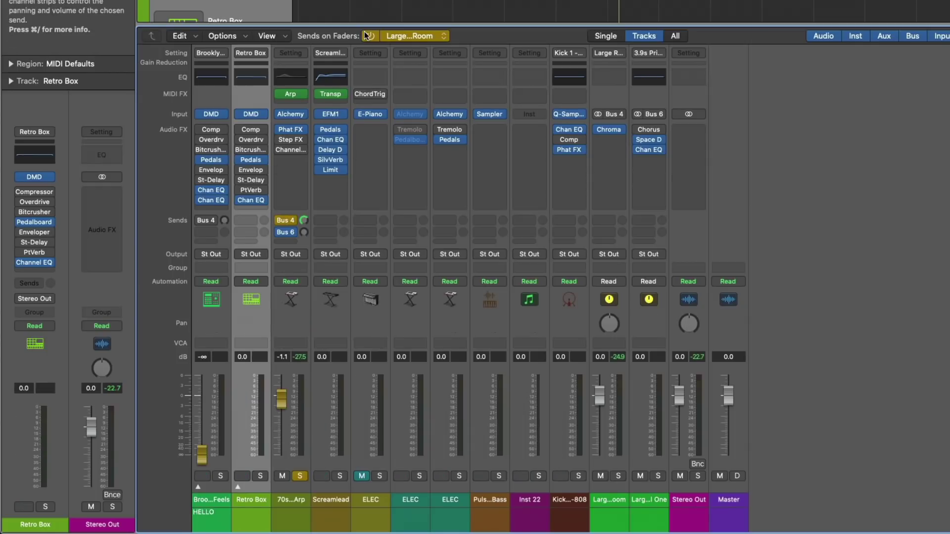
{"action": "left_click", "coordinate": [291, 220]}
{"action": "left_click", "coordinate": [322, 237]}
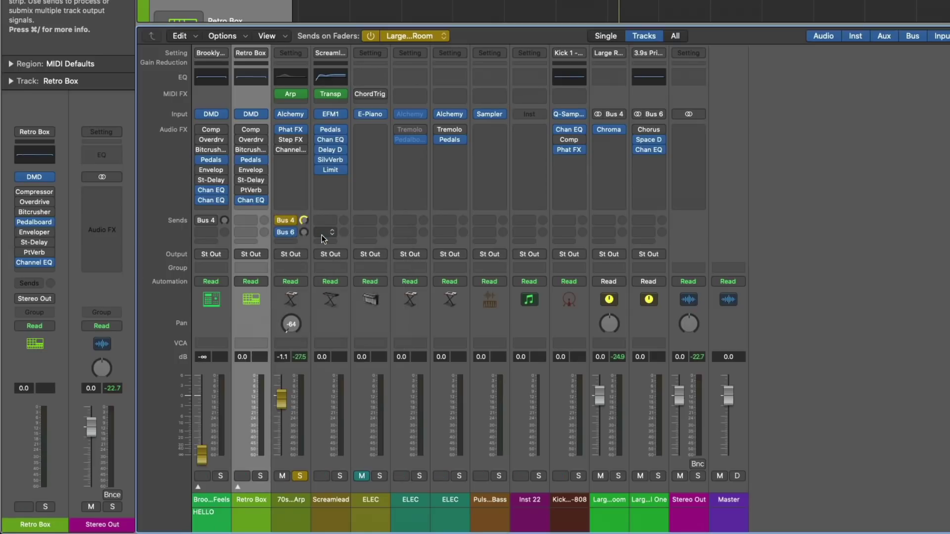
{"action": "left_click_drag", "start_coordinate": [292, 328], "coordinate": [291, 310]}
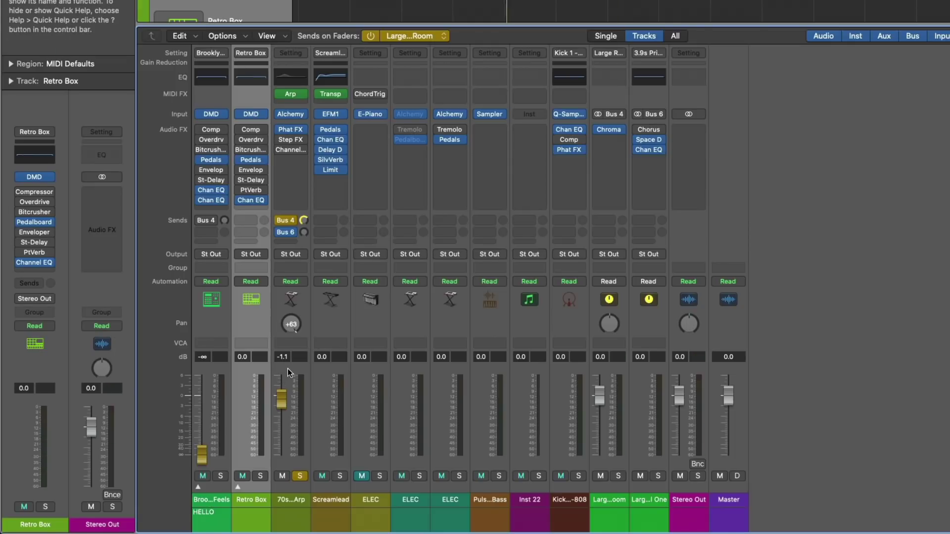
{"action": "key", "text": "space"}
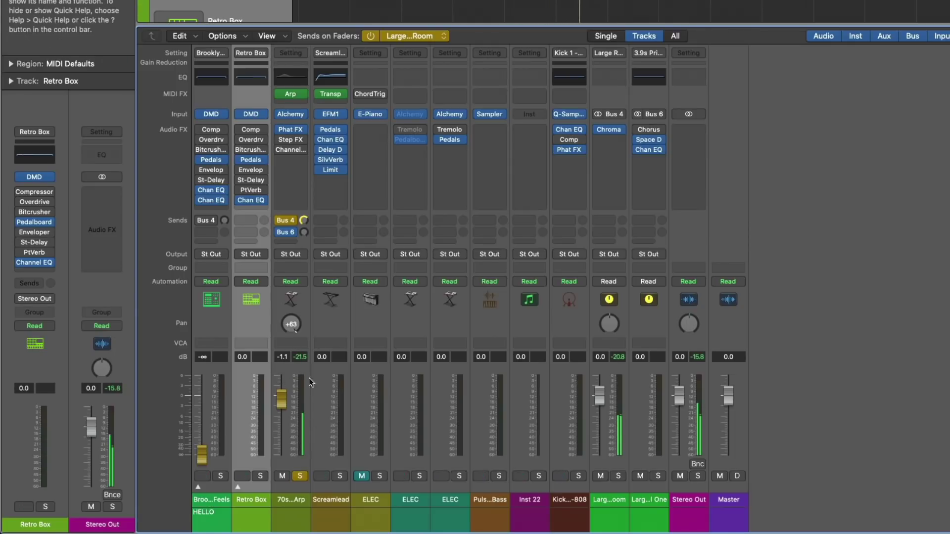
{"action": "left_click", "coordinate": [370, 36]}
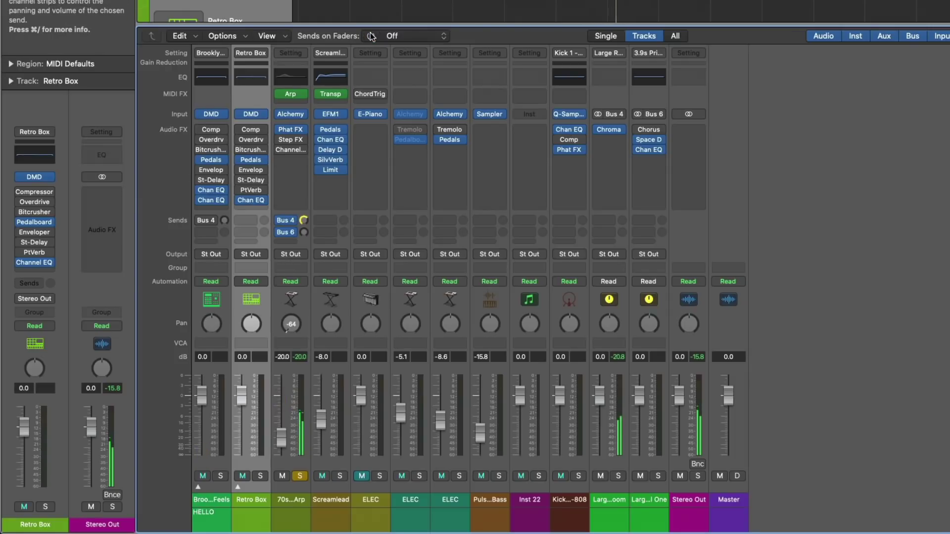
{"action": "left_click", "coordinate": [372, 36]}
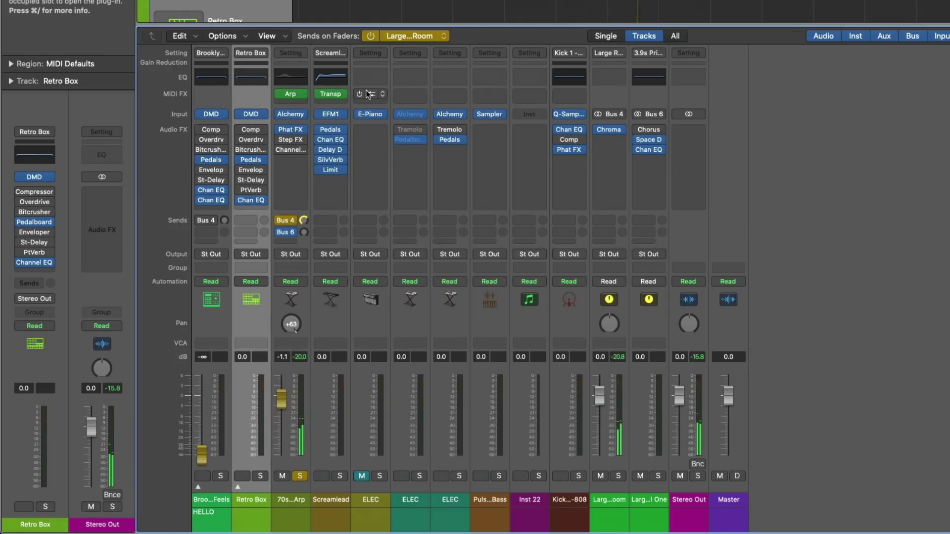
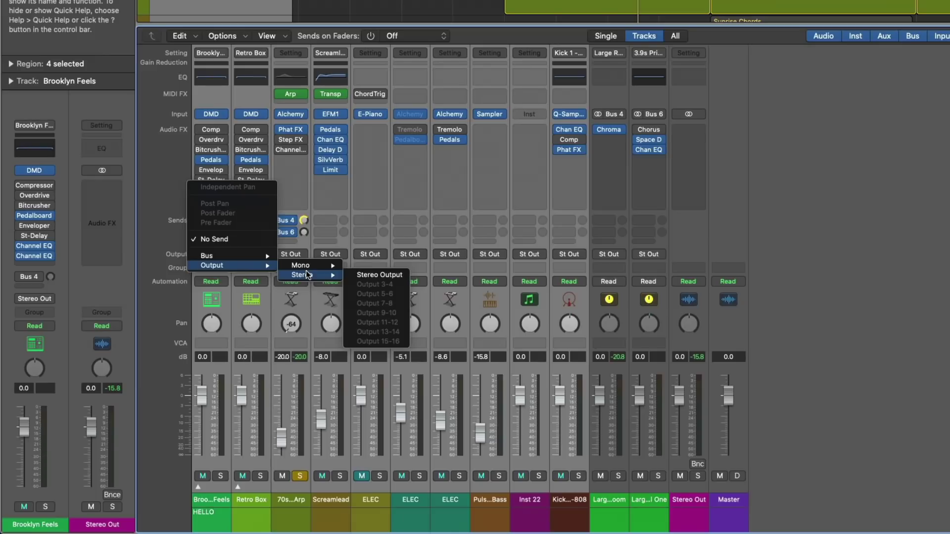
Step: View the stereo output destinations for the Brooklyn Feels channel's empty second send, then open the Apogee Control Panel
{"action": "mouse_move", "coordinate": [309, 266]}
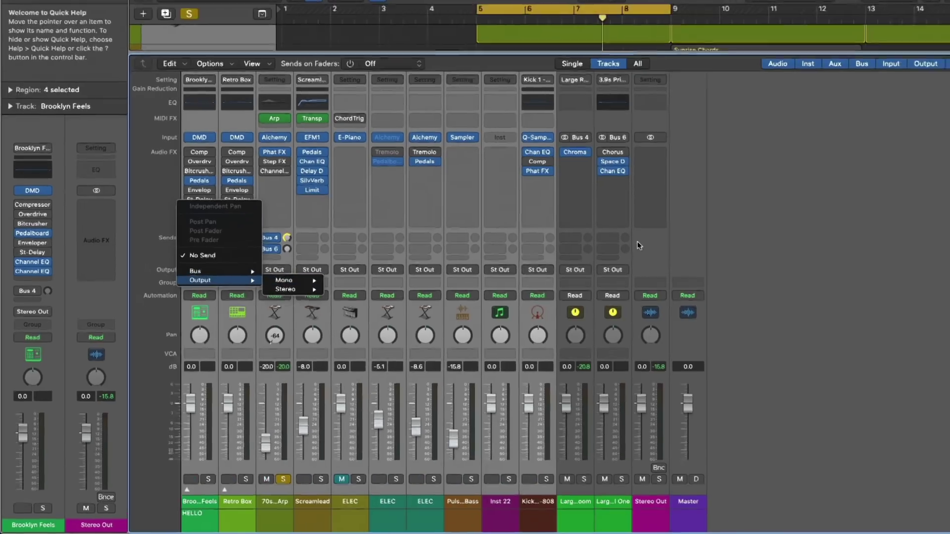
{"action": "left_click", "coordinate": [665, 231]}
{"action": "left_click", "coordinate": [217, 6]}
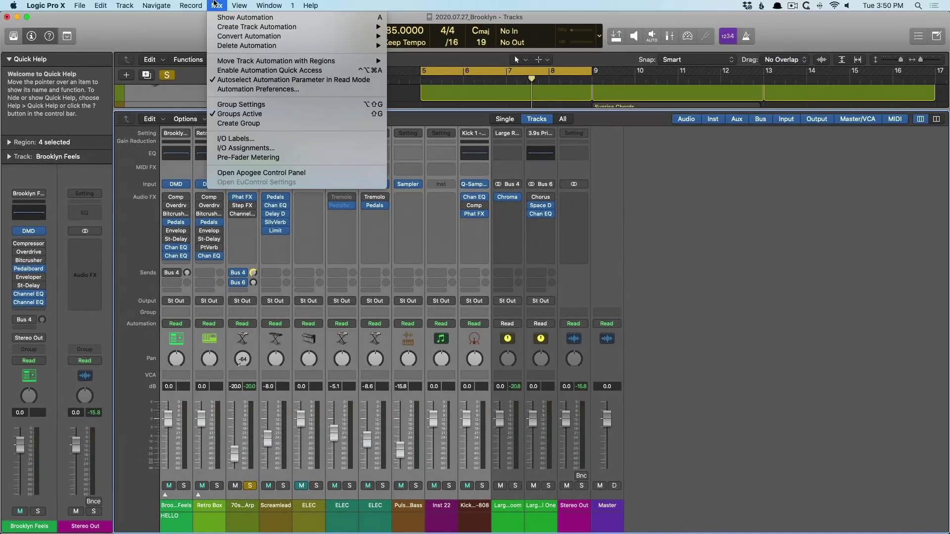
{"action": "left_click", "coordinate": [261, 173]}
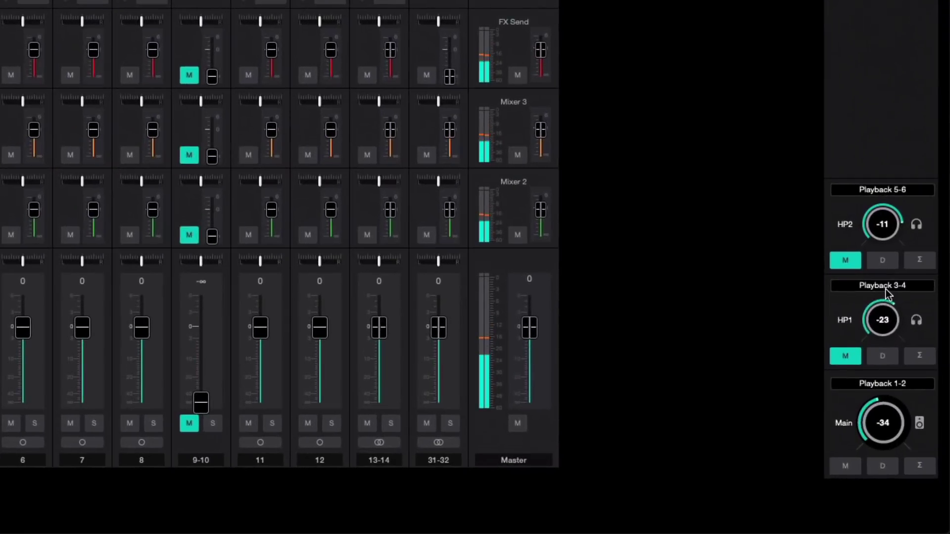
Step: Examine the playback source choices for the HP1 headphone output, then switch back to Logic Pro X
{"action": "left_click", "coordinate": [886, 290]}
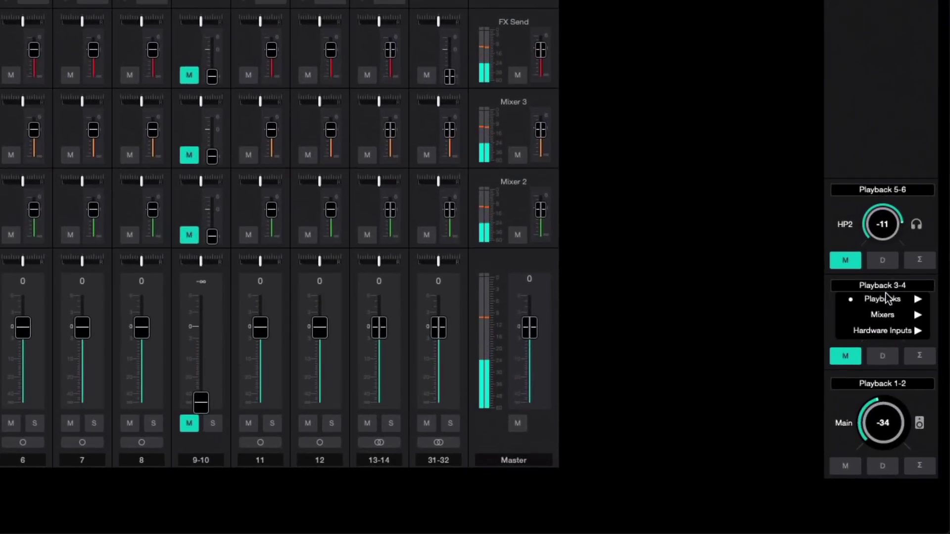
{"action": "mouse_move", "coordinate": [887, 300]}
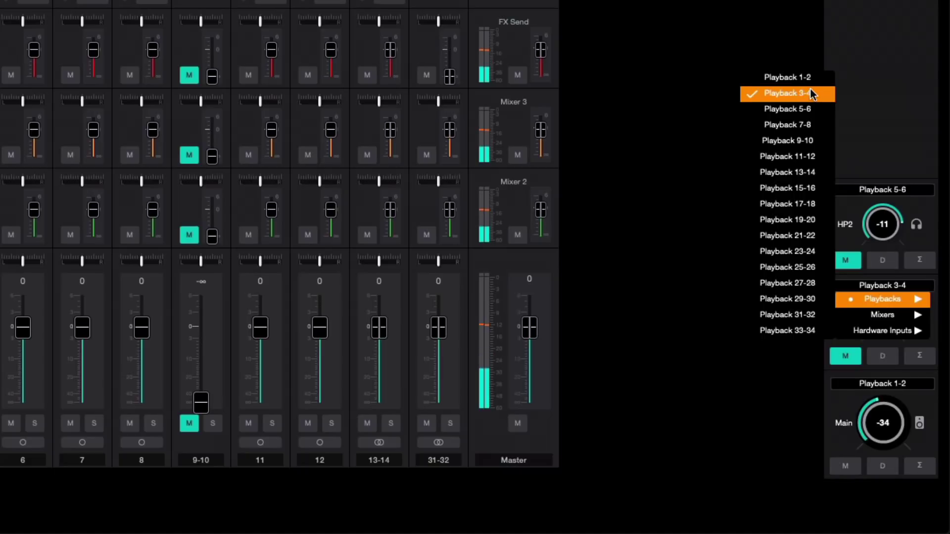
{"action": "left_click", "coordinate": [898, 56]}
{"action": "key", "text": "super+Tab"}
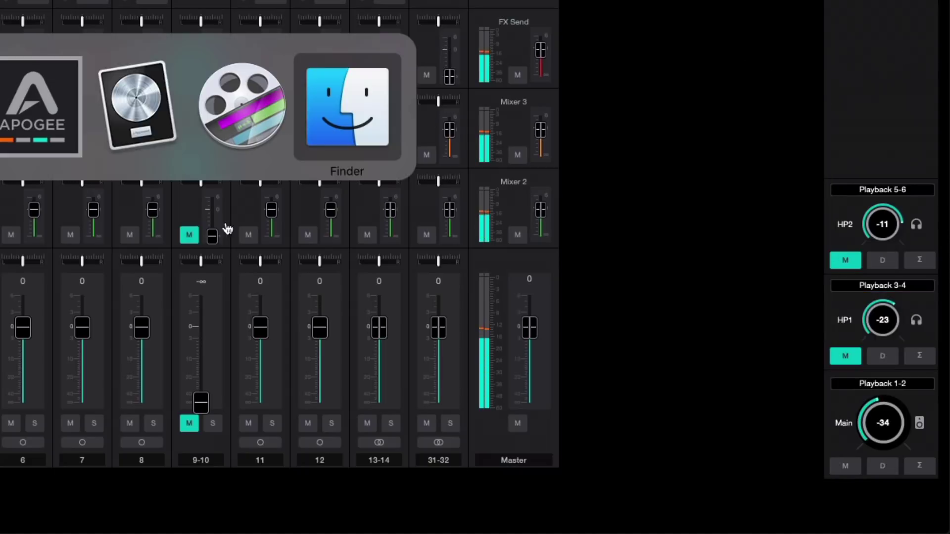
{"action": "left_click", "coordinate": [168, 164]}
Step: Examine the stereo output destinations for the Brooklyn Feels channel's second send slot, leaving it set to No Send
{"action": "left_click", "coordinate": [206, 232]}
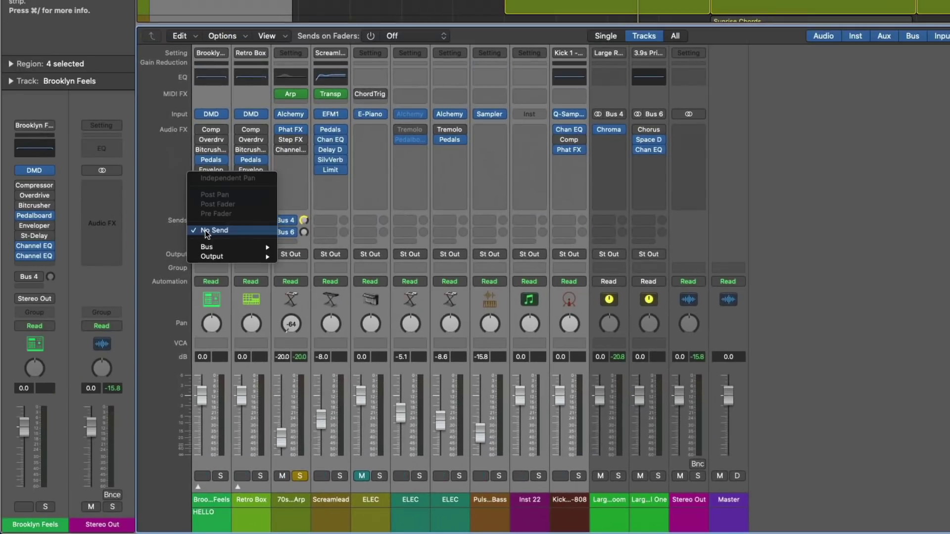
{"action": "mouse_move", "coordinate": [212, 256]}
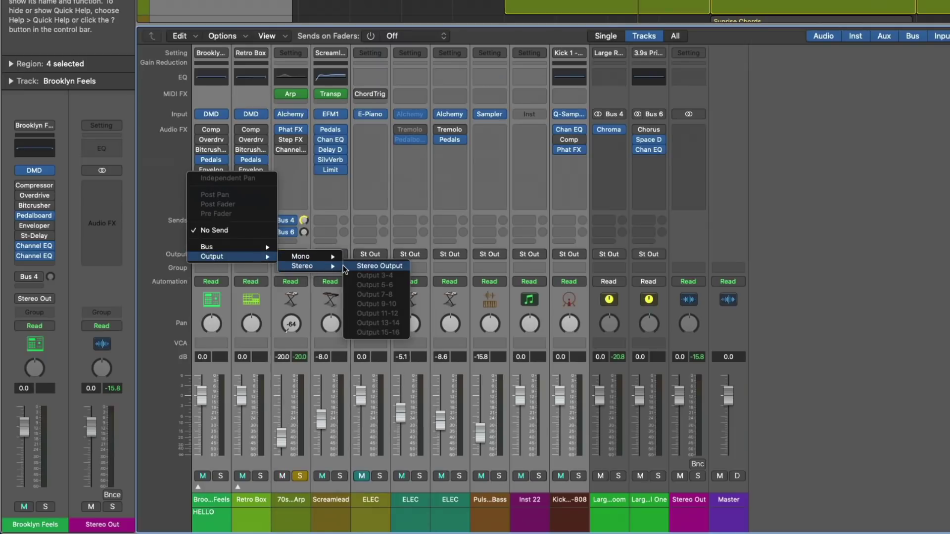
{"action": "left_click", "coordinate": [245, 231]}
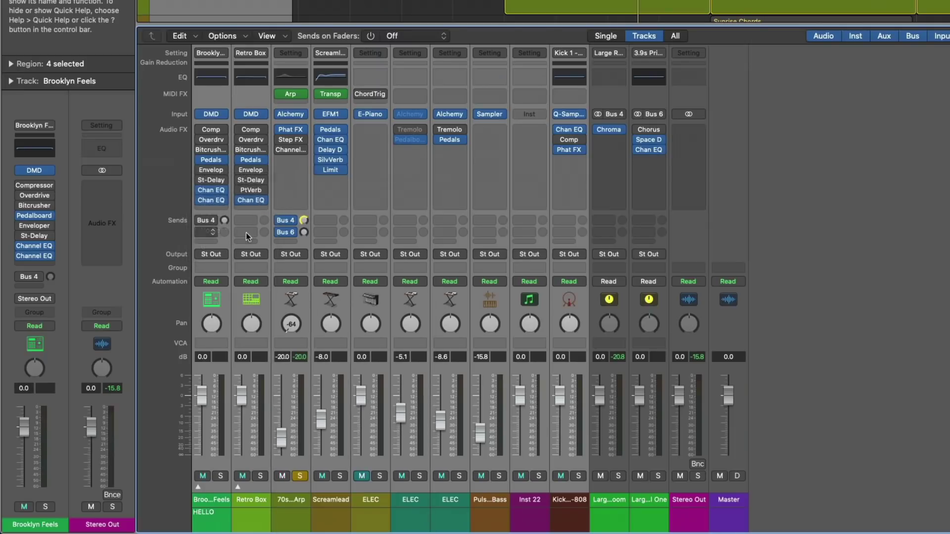
Step: Assign Bus 11 to the second send slot of all the selected channels
{"action": "left_click", "coordinate": [208, 231]}
{"action": "mouse_move", "coordinate": [247, 247]}
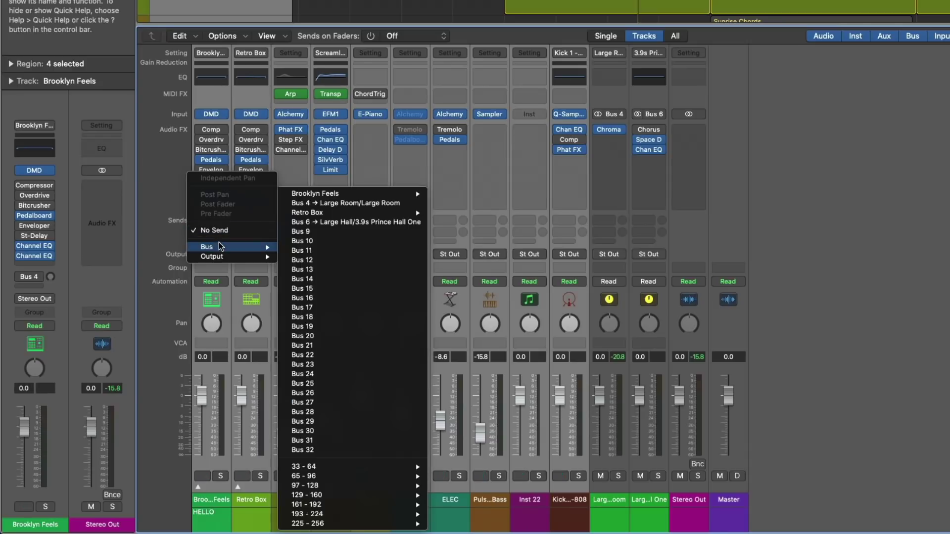
{"action": "left_click", "coordinate": [334, 250]}
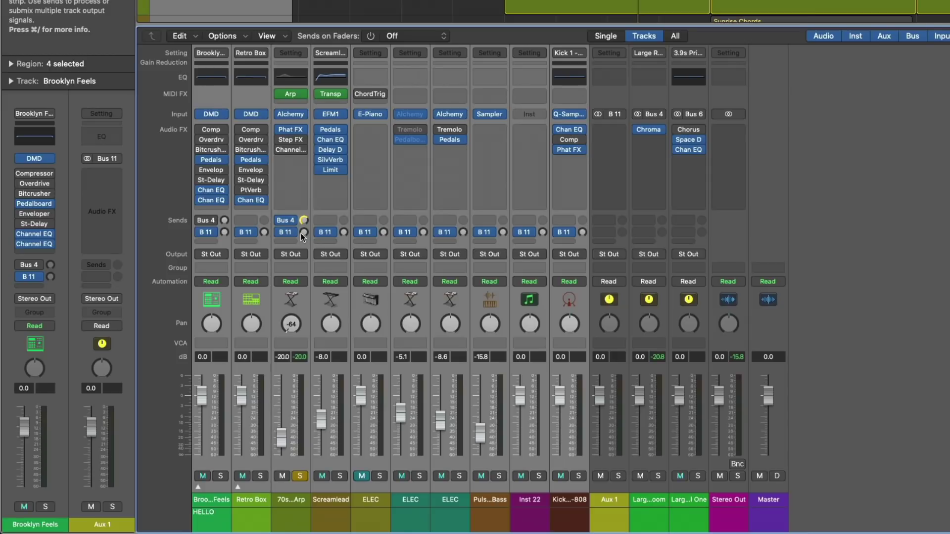
Step: Copy the selected channels' fader levels to their Bus 11 sends, then show those sends by setting Sends on Faders to Aux 1
{"action": "left_click", "coordinate": [214, 234]}
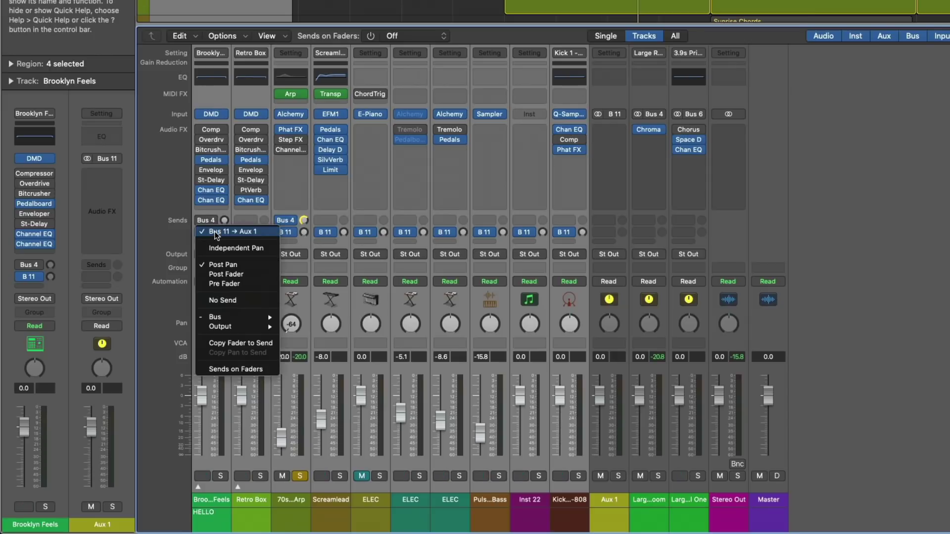
{"action": "left_click", "coordinate": [236, 344]}
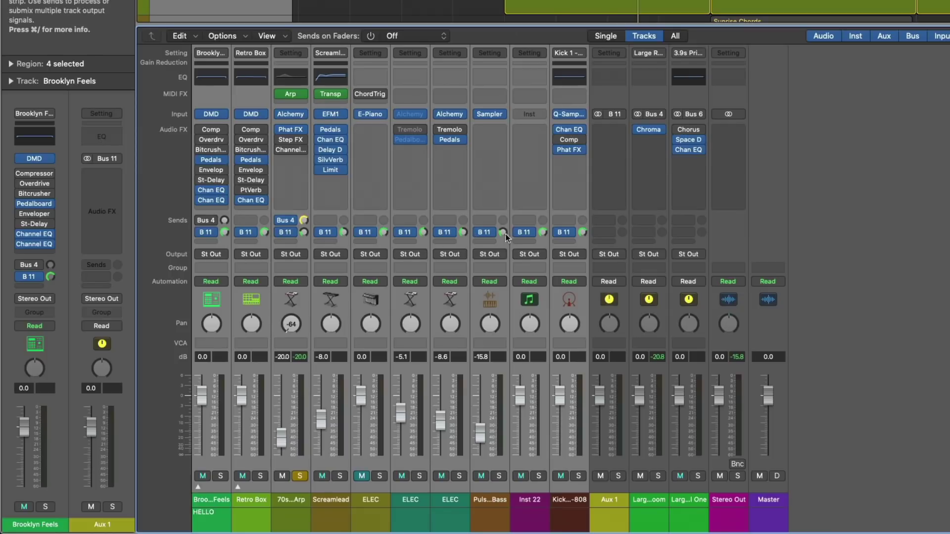
{"action": "left_click", "coordinate": [371, 36]}
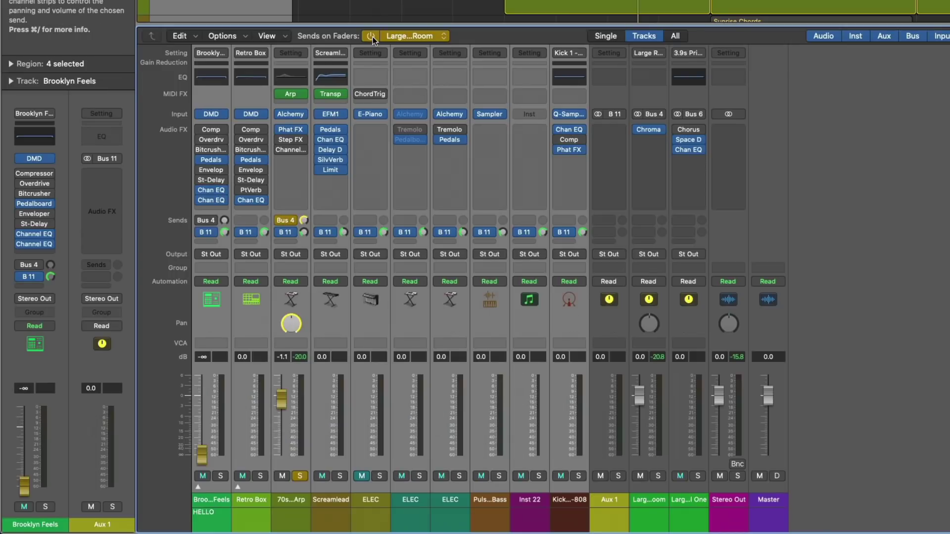
{"action": "left_click", "coordinate": [406, 36]}
{"action": "left_click", "coordinate": [426, 46]}
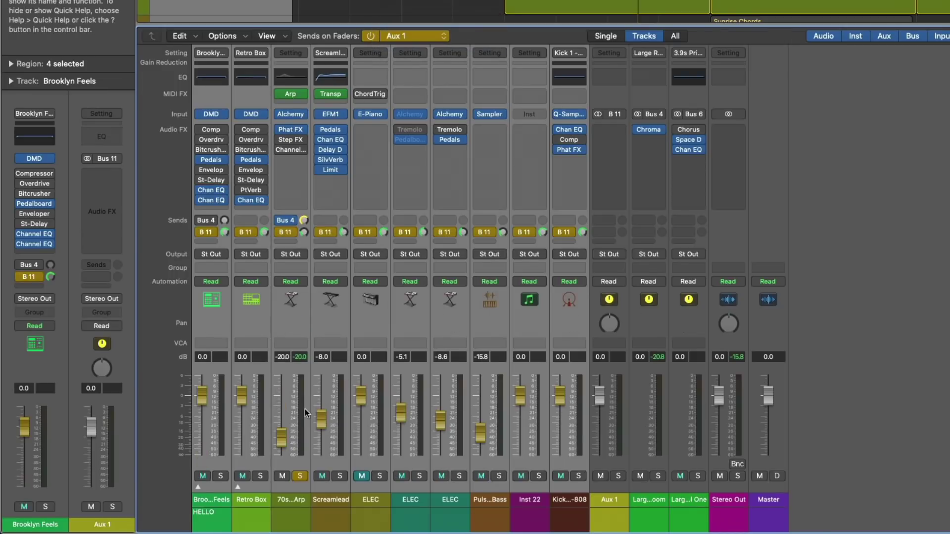
Step: Toggle Sends on Faders off and on to compare the channel faders with the copied Aux 1 send levels
{"action": "left_click", "coordinate": [369, 36]}
{"action": "left_click", "coordinate": [369, 36]}
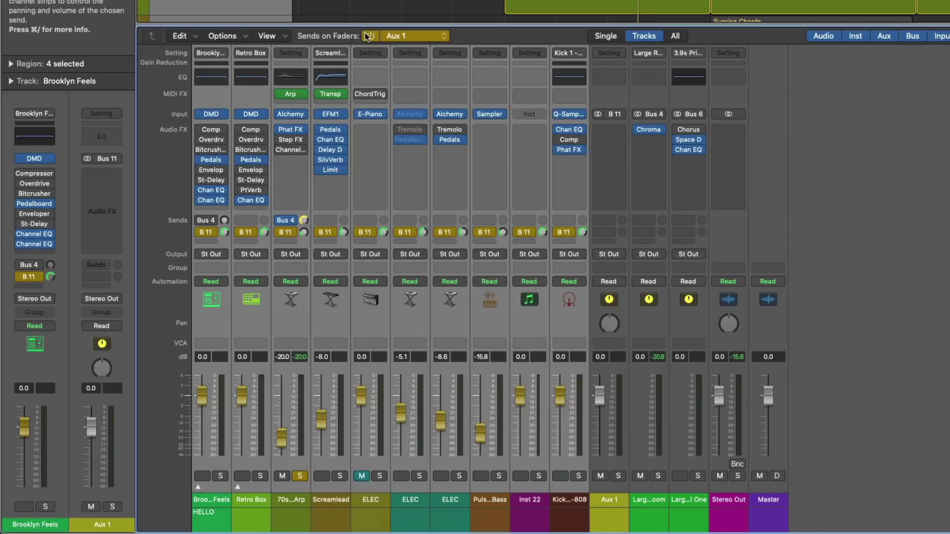
{"action": "left_click", "coordinate": [369, 36]}
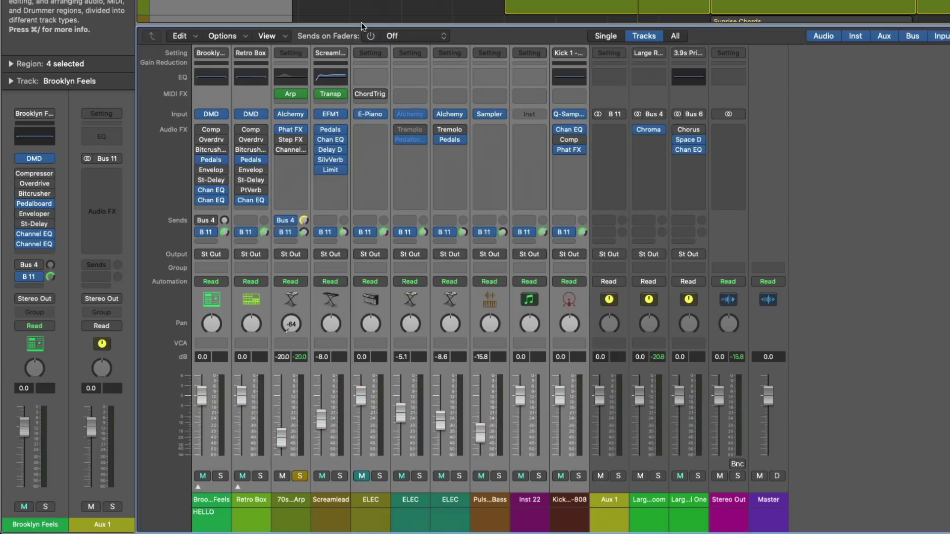
{"action": "left_click", "coordinate": [369, 36]}
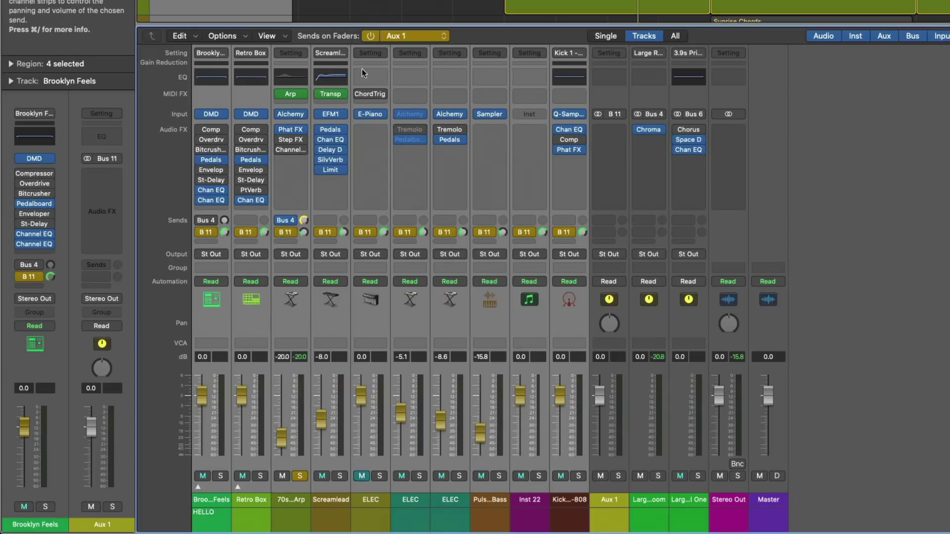
Step: Select only the Screamlead channel and raise the 70s Synth Arp's Bus 11 send fader to about -17.6 dB
{"action": "left_click", "coordinate": [336, 503]}
{"action": "left_click_drag", "start_coordinate": [281, 439], "coordinate": [280, 437]}
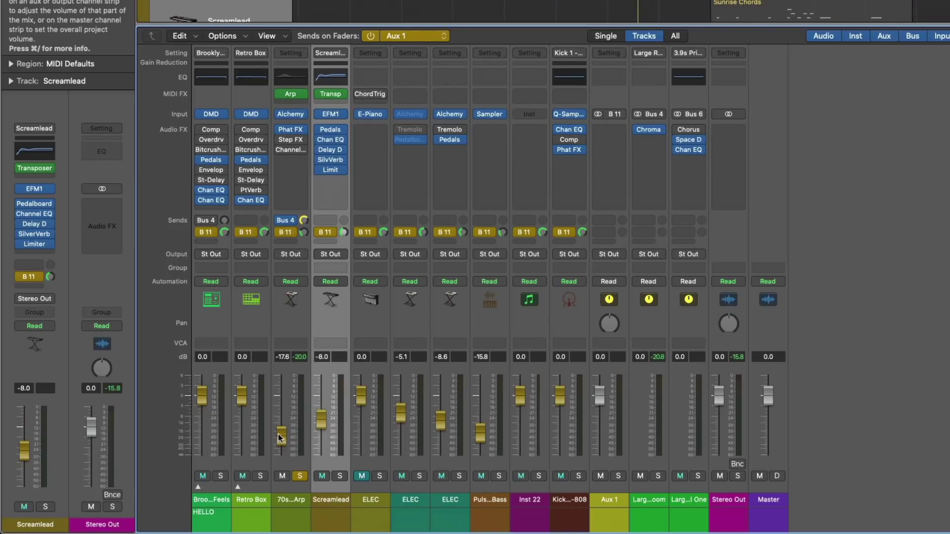